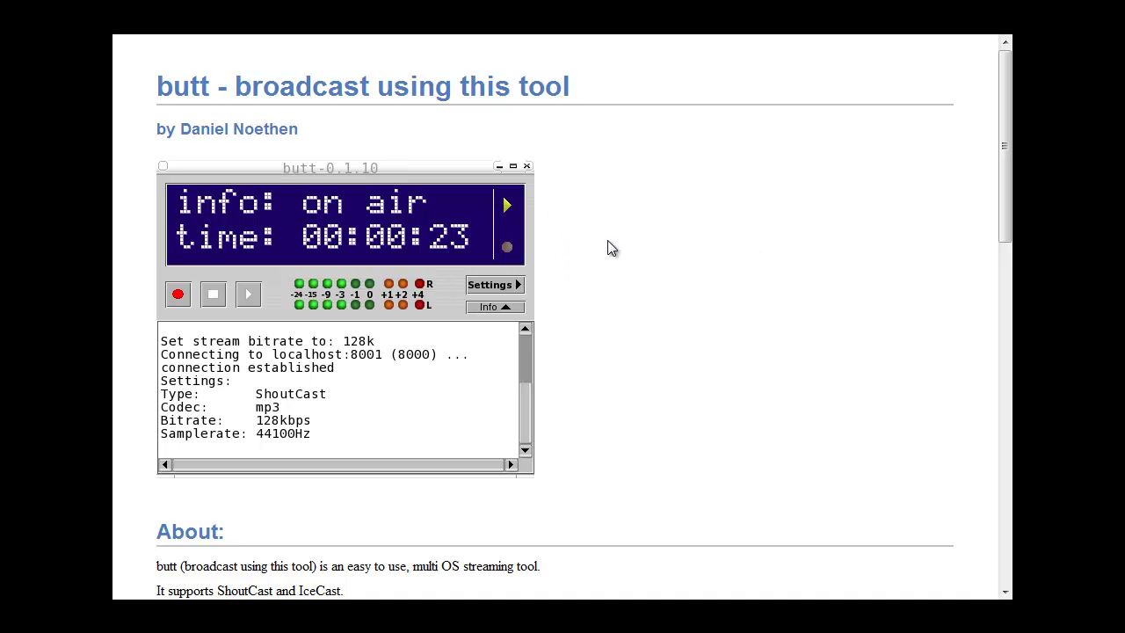
- Read through the butt homepage's About, Features, Requirements, Download and Contact sections
scroll(586, 255, "down", 3)
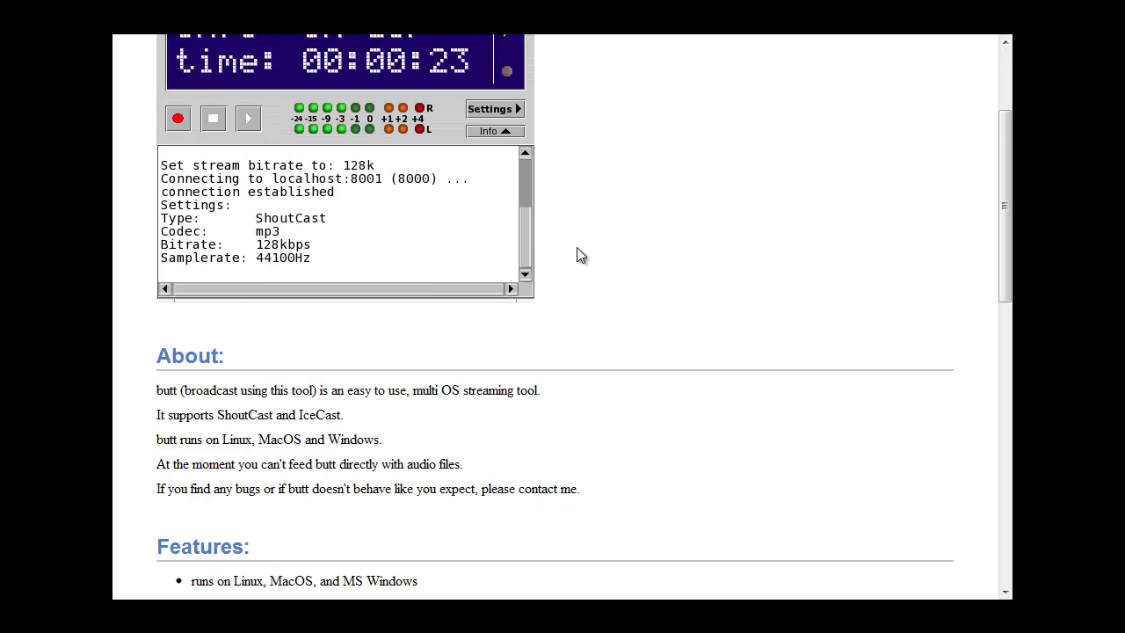
scroll(580, 255, "down", 4)
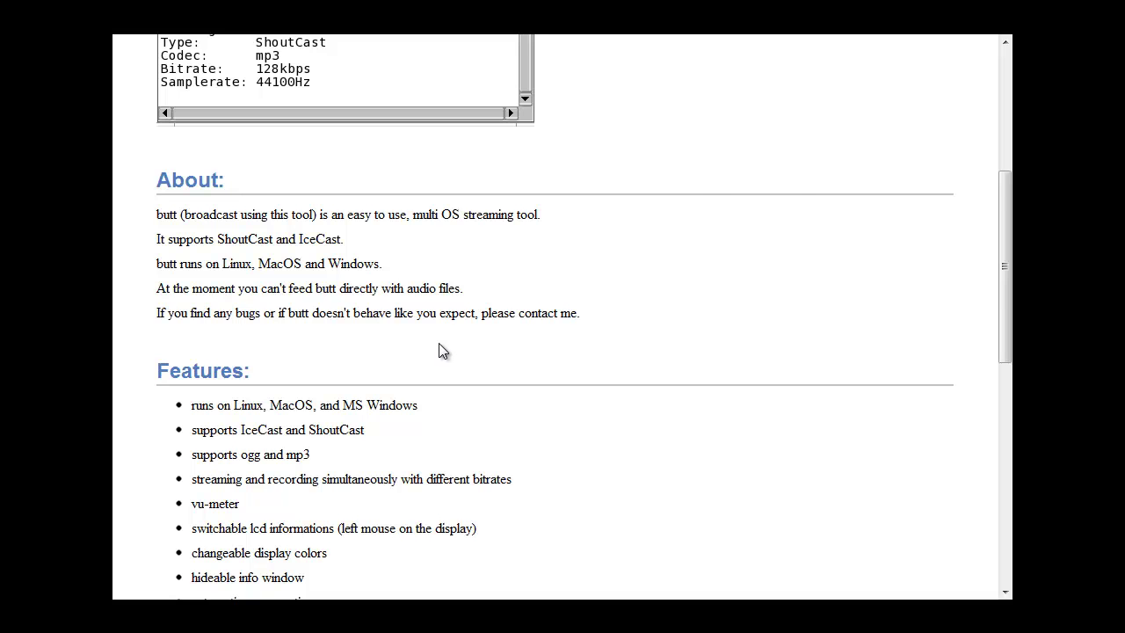
scroll(443, 351, "down", 1)
scroll(441, 351, "down", 1)
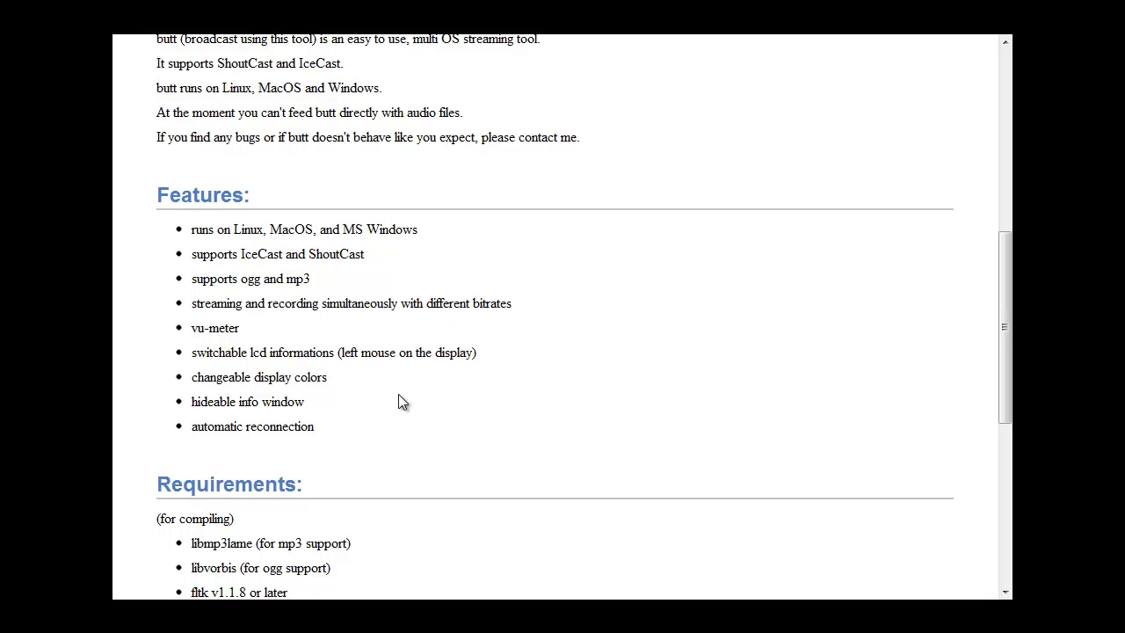
scroll(400, 397, "down", 1)
scroll(400, 402, "down", 1)
scroll(400, 401, "down", 1)
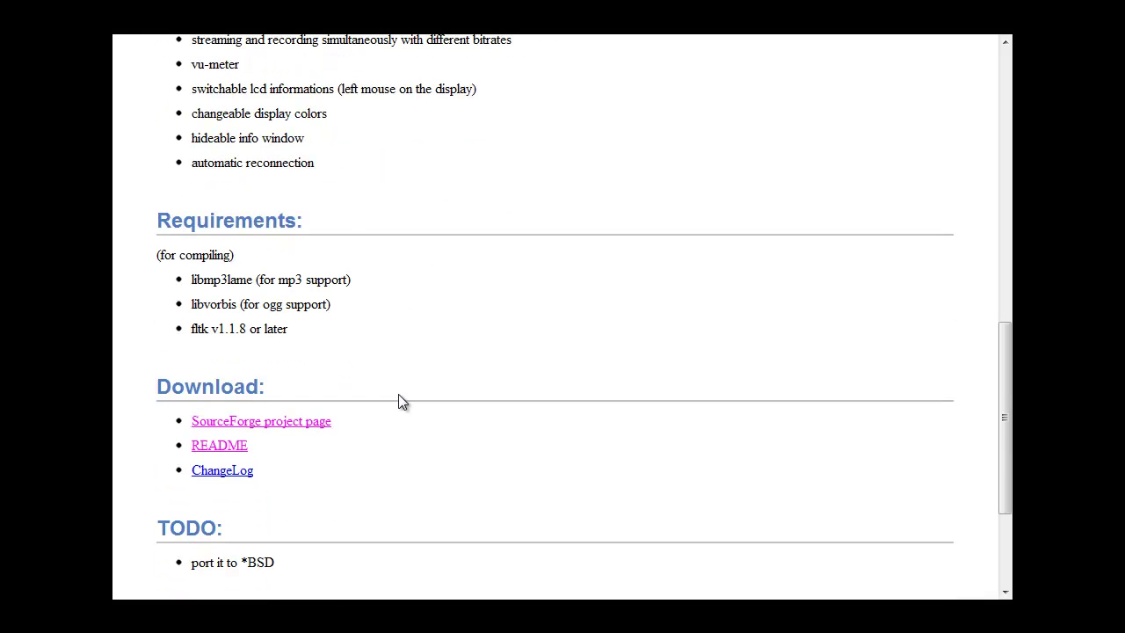
scroll(400, 402, "down", 2)
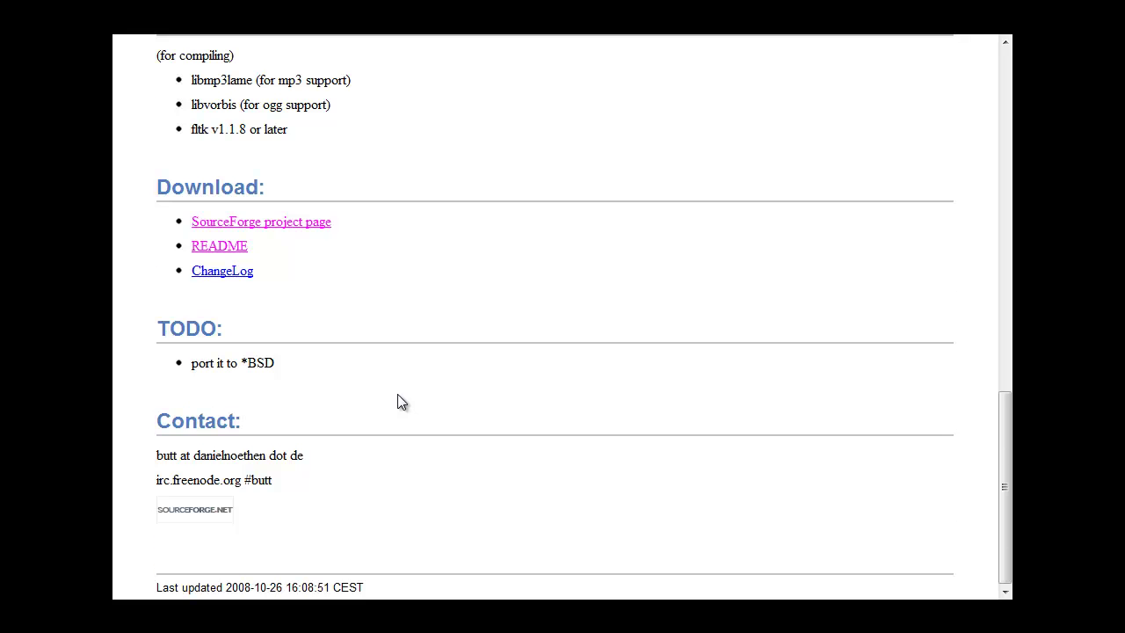
scroll(397, 400, "up", 12)
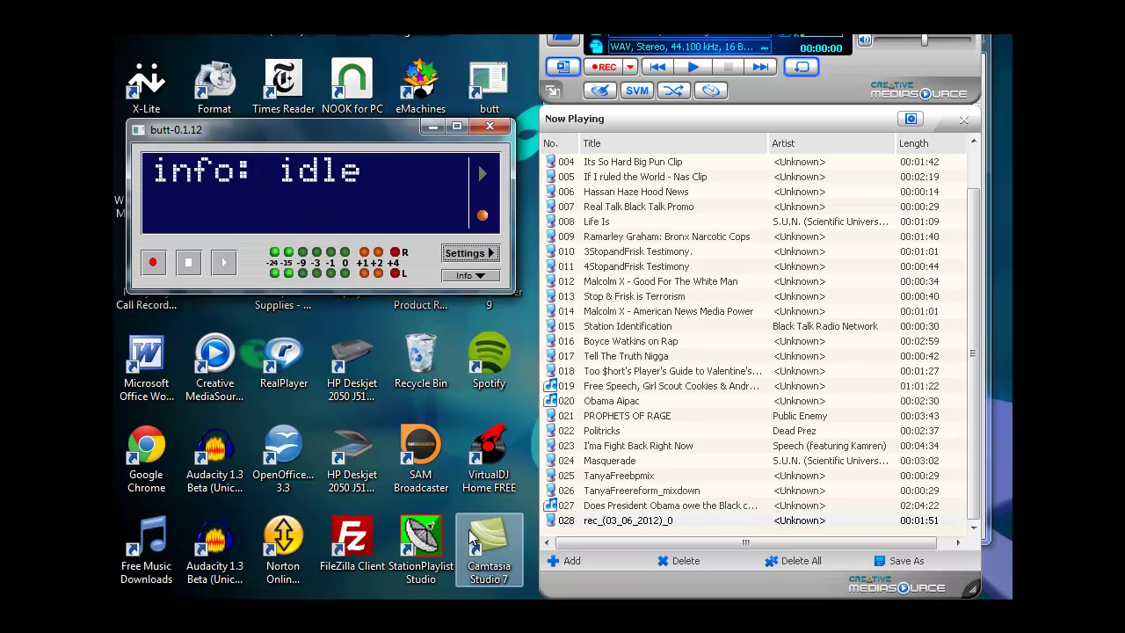
- Bring up the untitled Notepad note, place it below the butt window, and highlight the server address 174.36.206.217
mouse_move(462, 615)
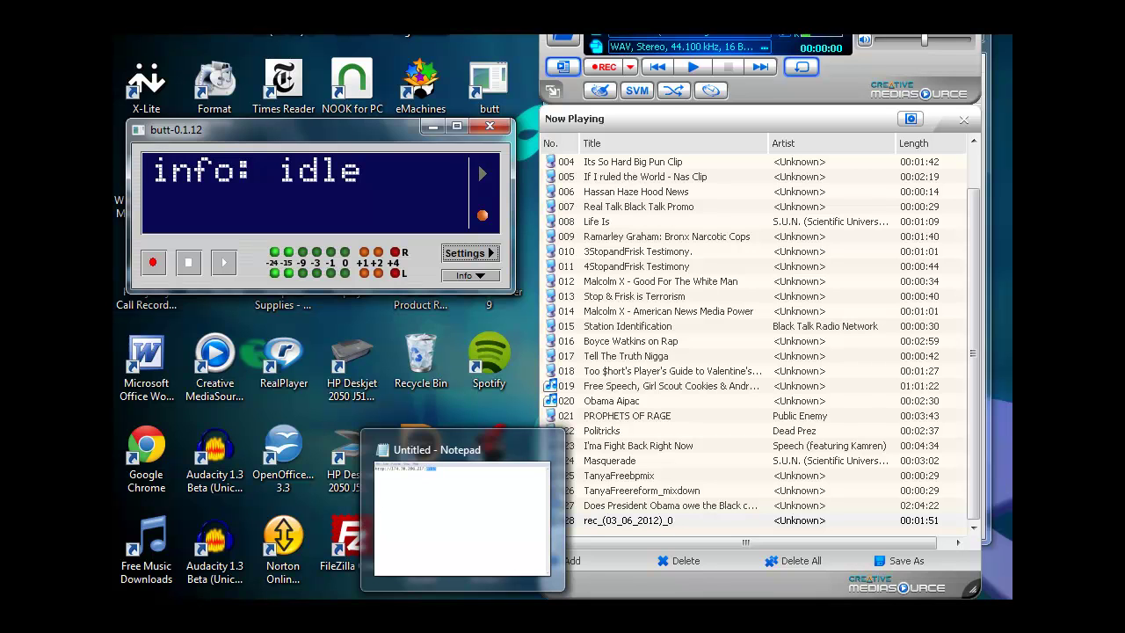
left_click(462, 519)
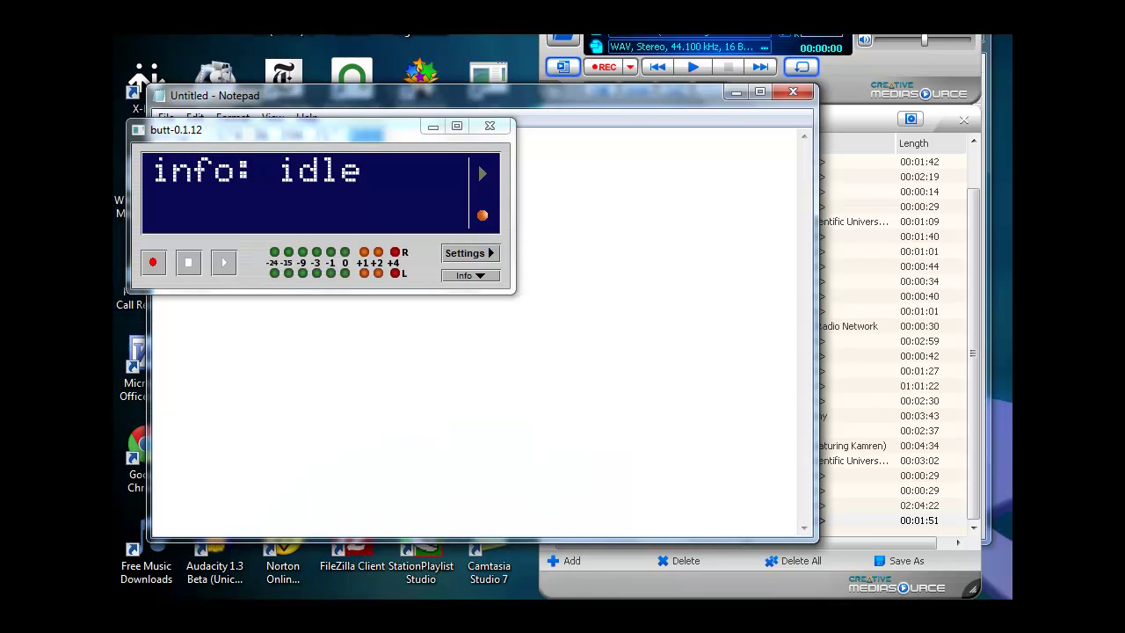
left_click_drag(620, 104, 724, 333)
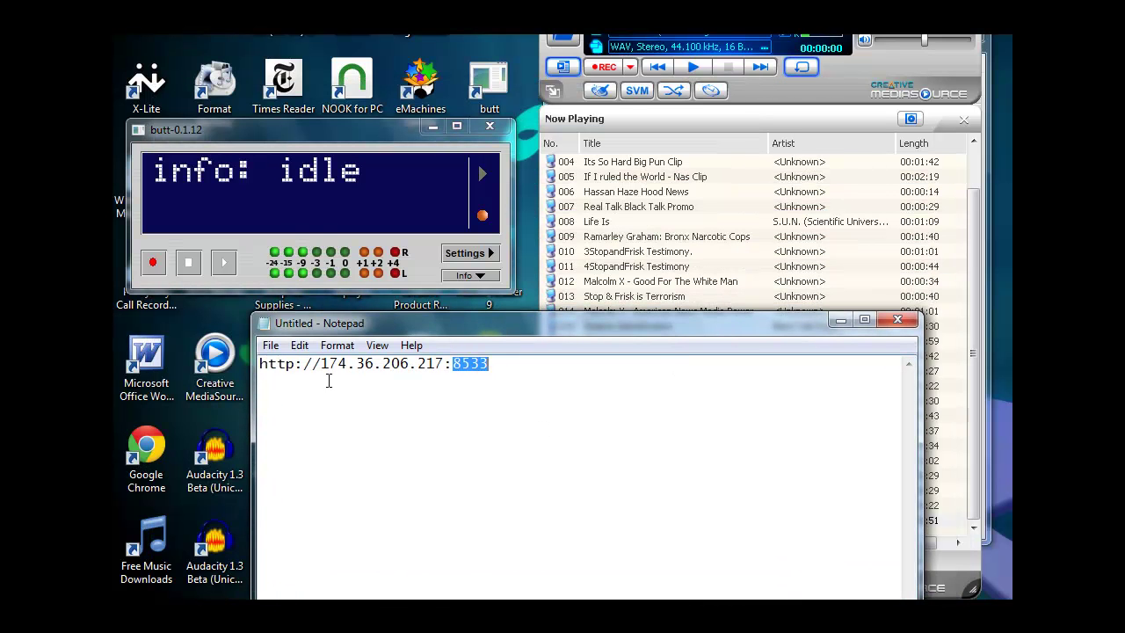
left_click_drag(321, 364, 443, 346)
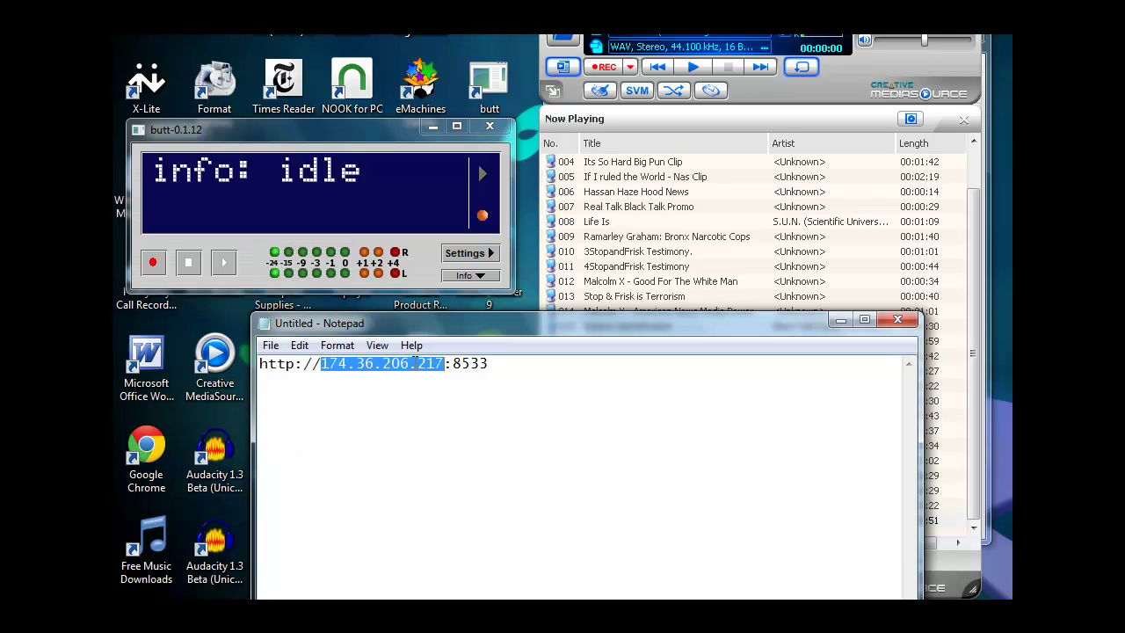
- Open the butt settings and set the audio device to Stereo Mix (Realtek High Definition) after trying the Microphone option
left_click(463, 254)
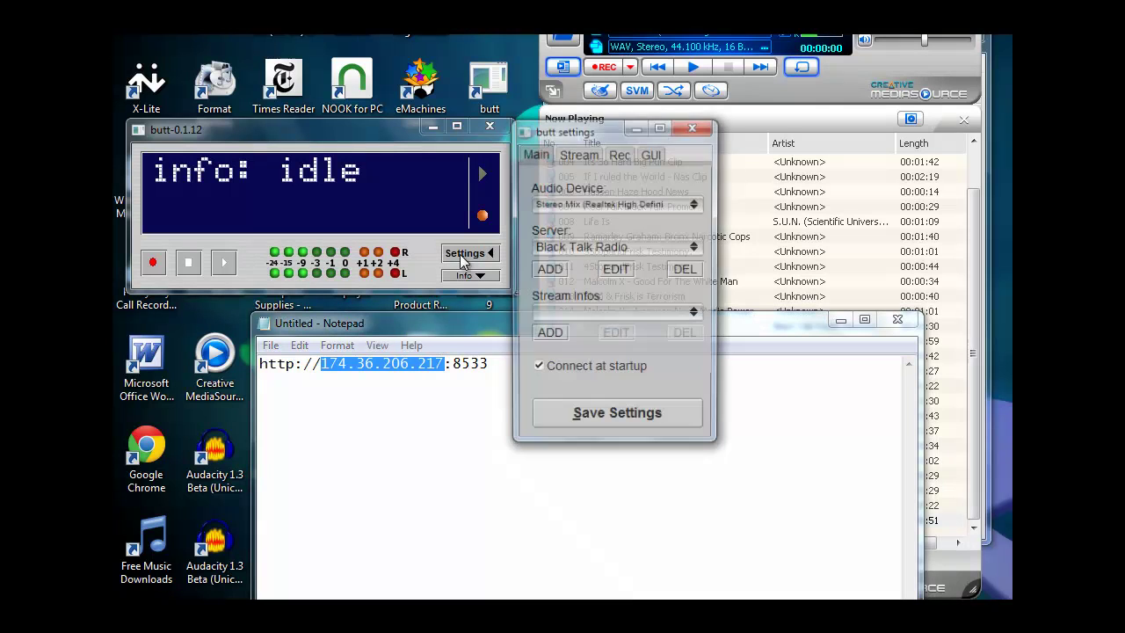
left_click(578, 202)
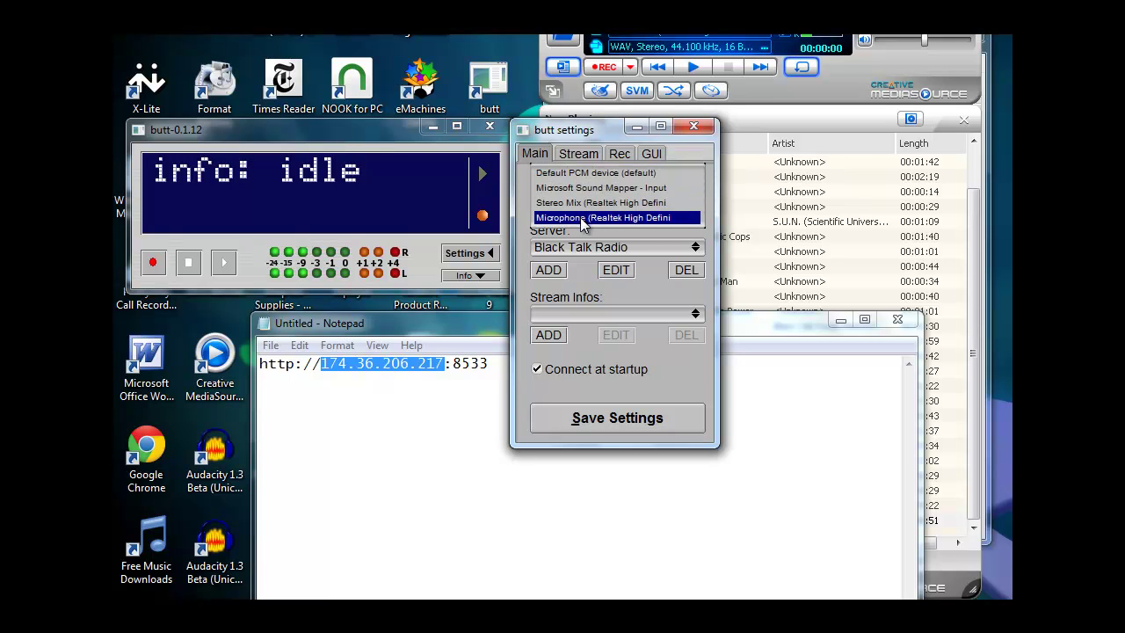
left_click(581, 220)
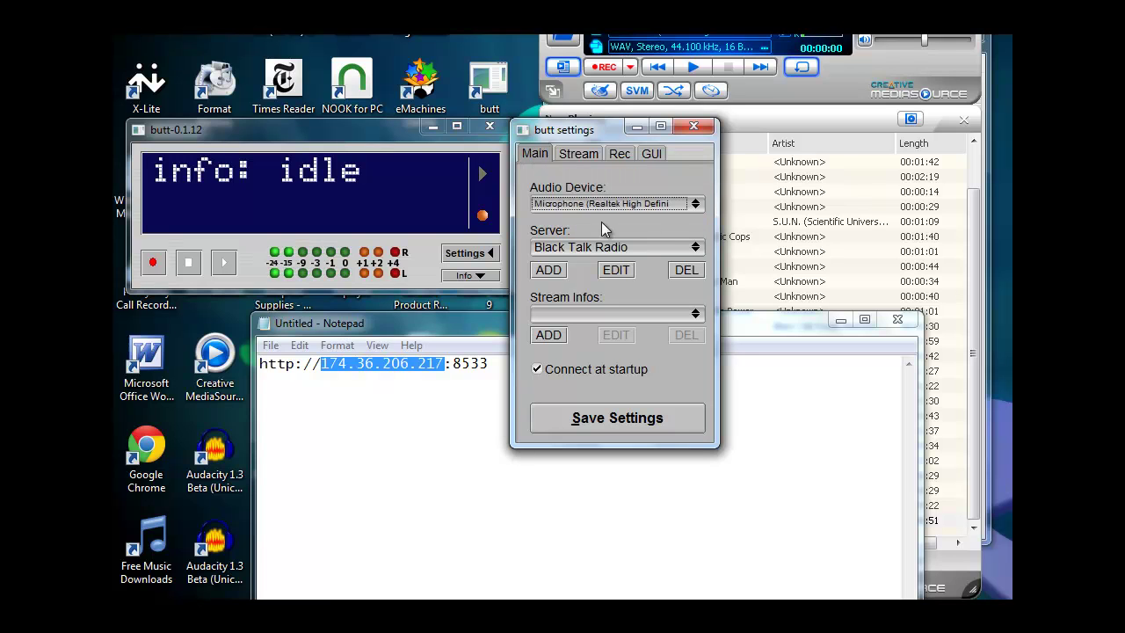
left_click(658, 204)
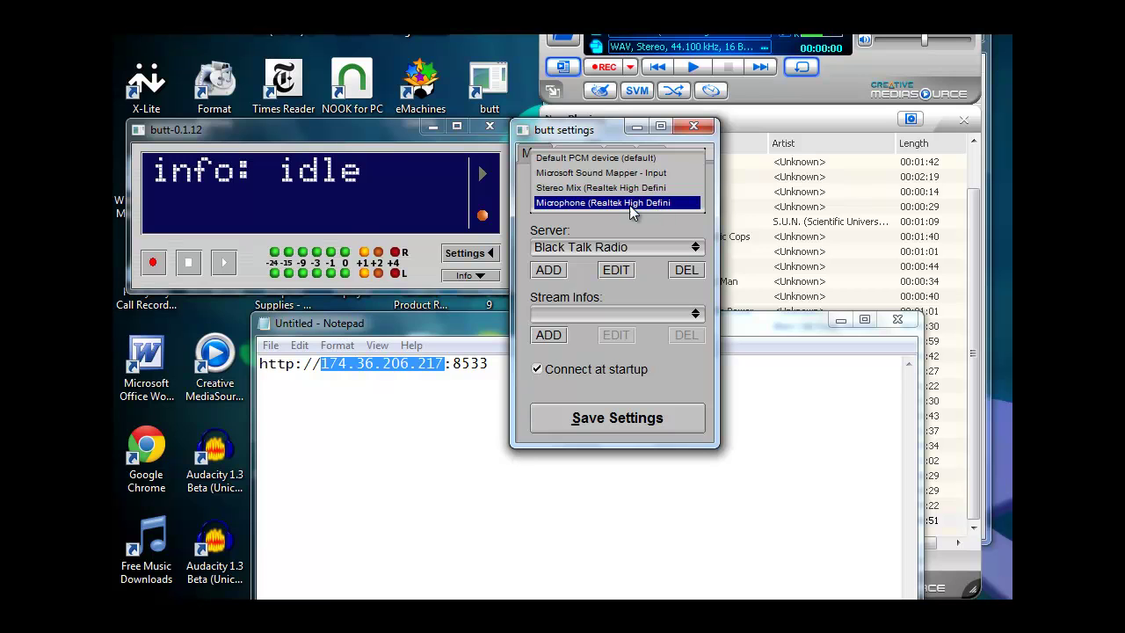
left_click(618, 189)
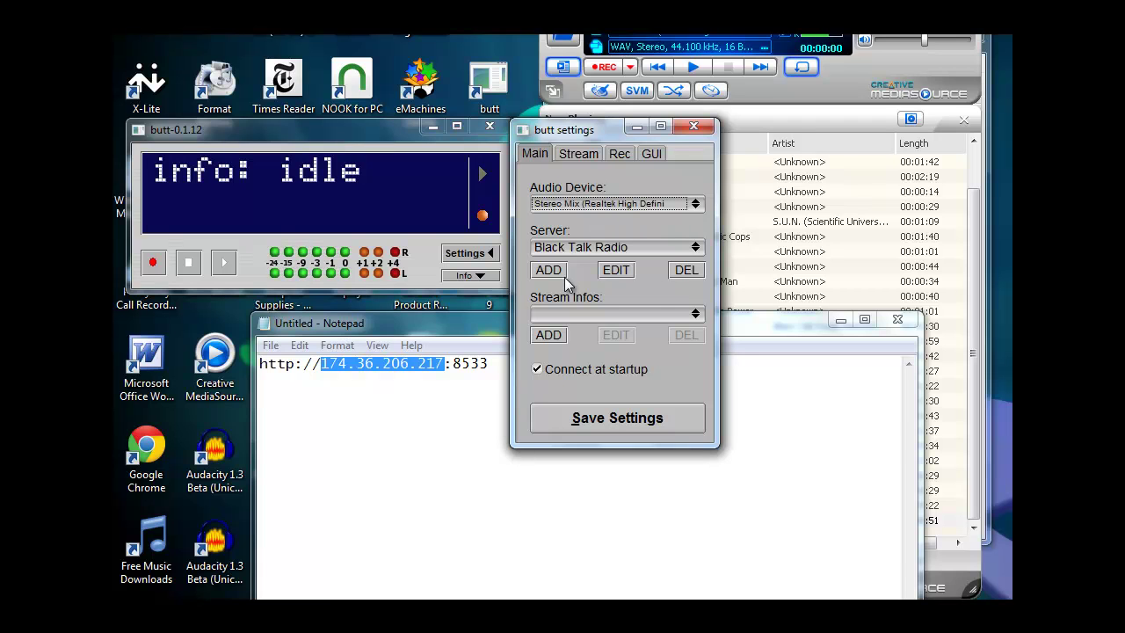
- Edit the Black Talk Radio server entry and rename it Black Talk Radio News
left_click(685, 250)
left_click(685, 251)
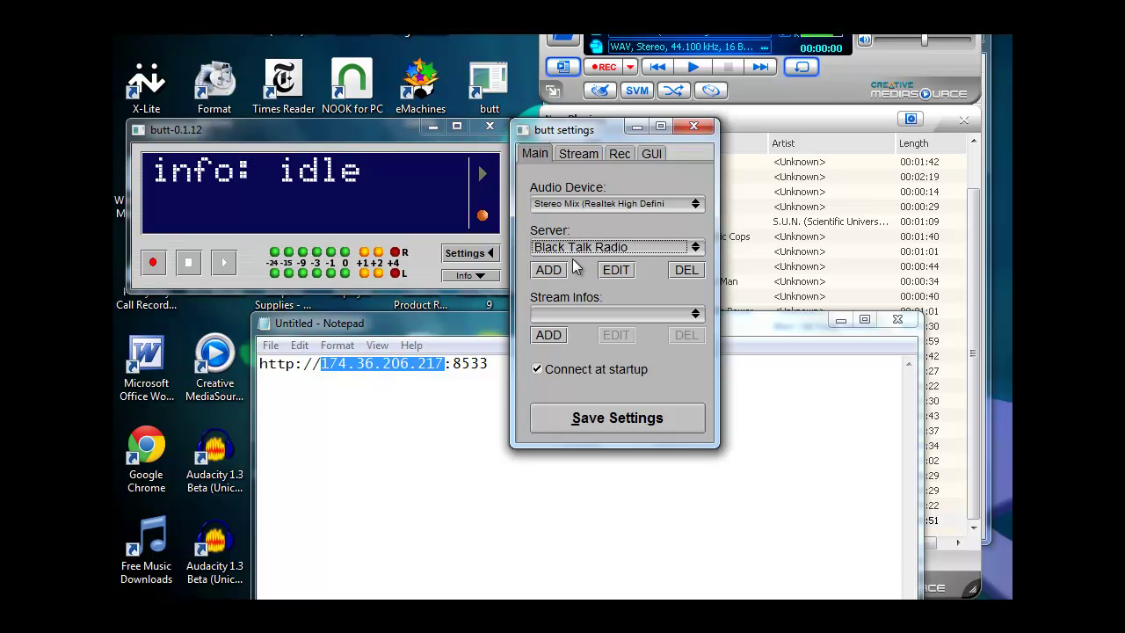
left_click(693, 250)
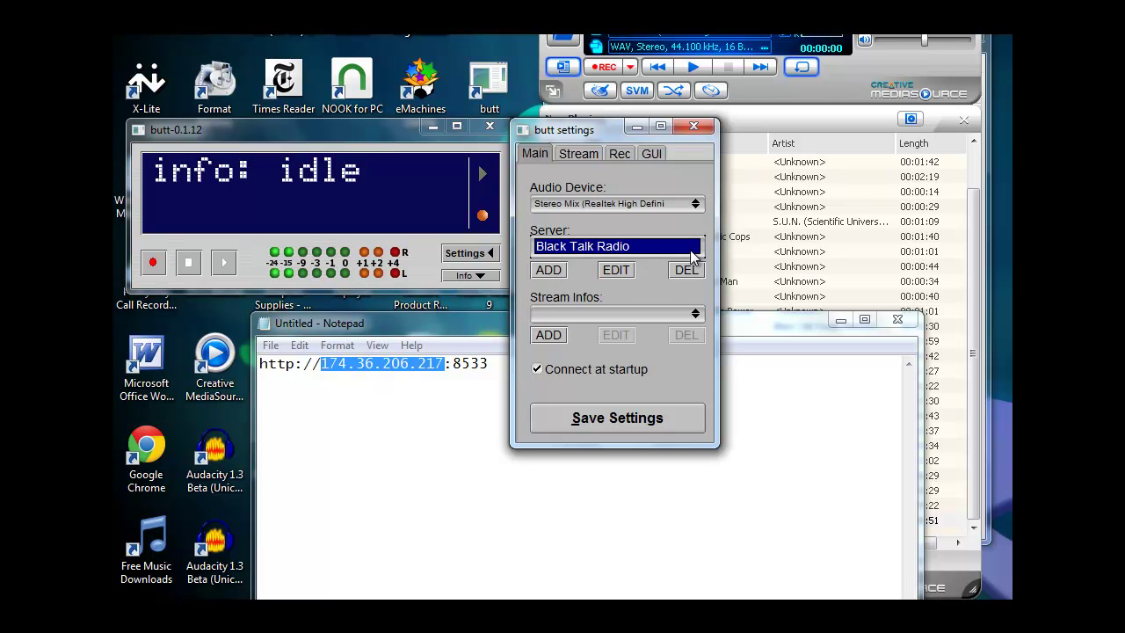
left_click(618, 274)
left_click(617, 273)
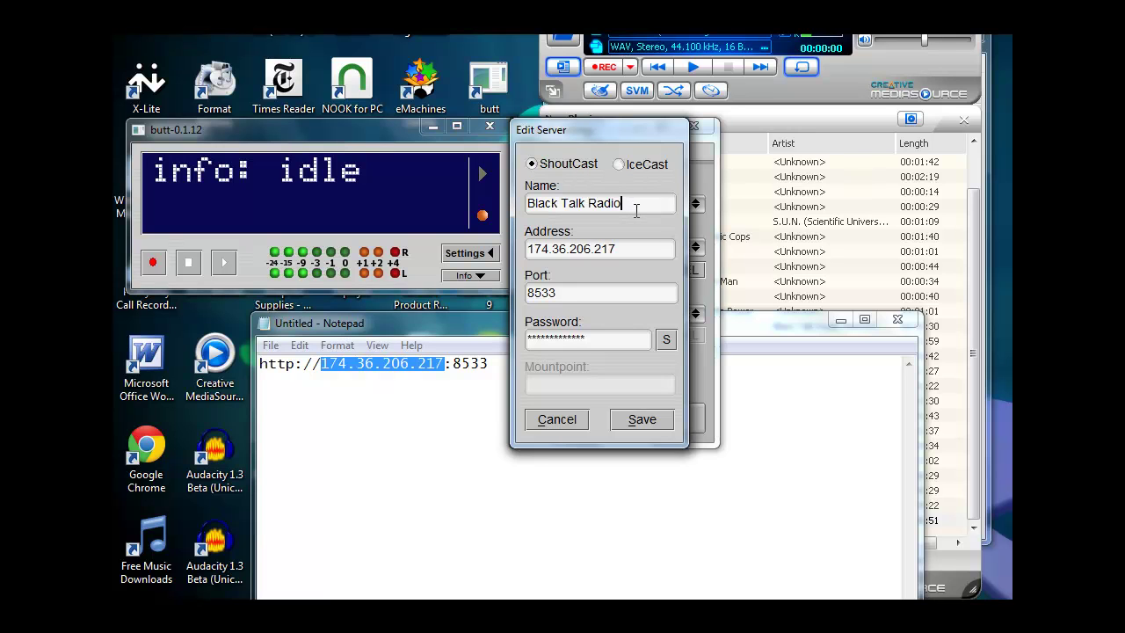
type("News")
- Compare the noted IP address and port 8533 with the server entry's address and port, and save the server
left_click_drag(323, 365, 444, 366)
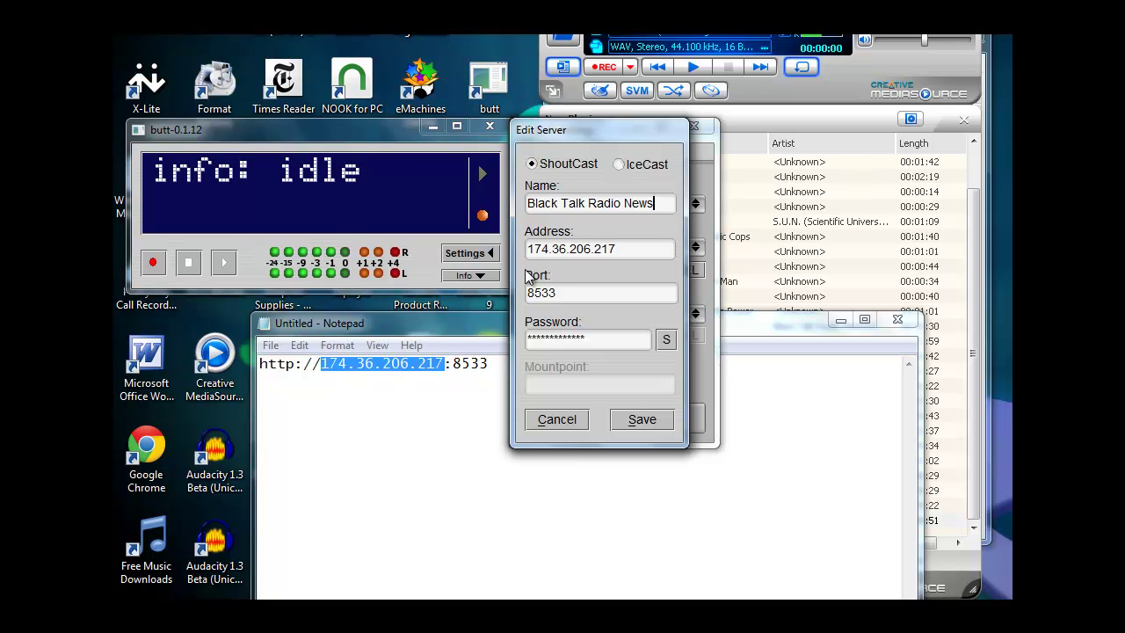
left_click(453, 366)
left_click_drag(452, 366, 493, 365)
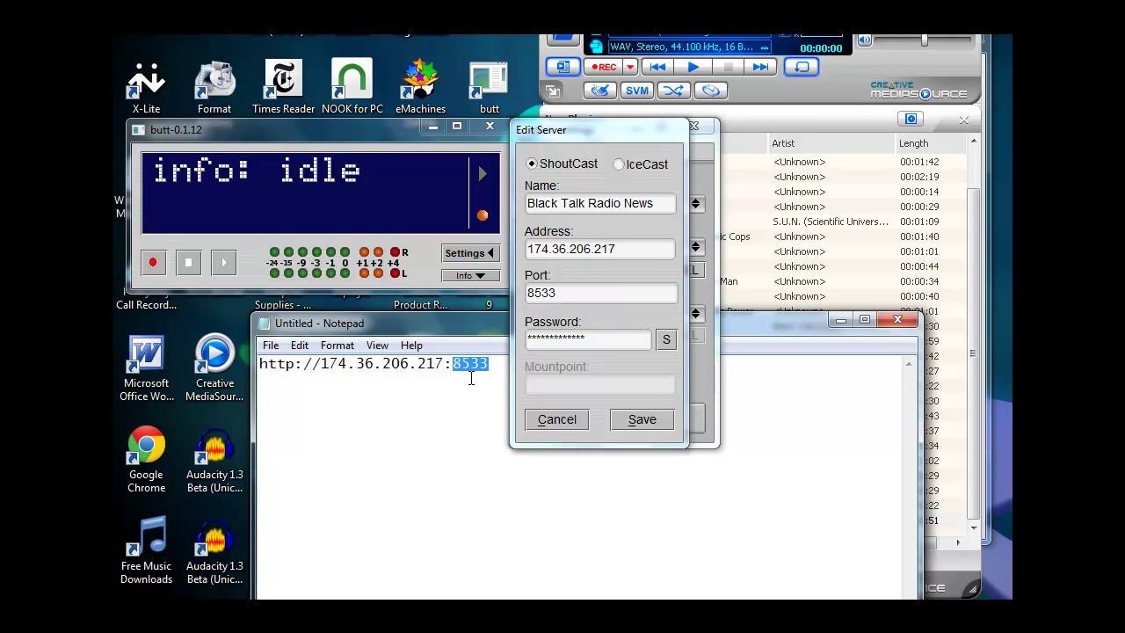
left_click(569, 295)
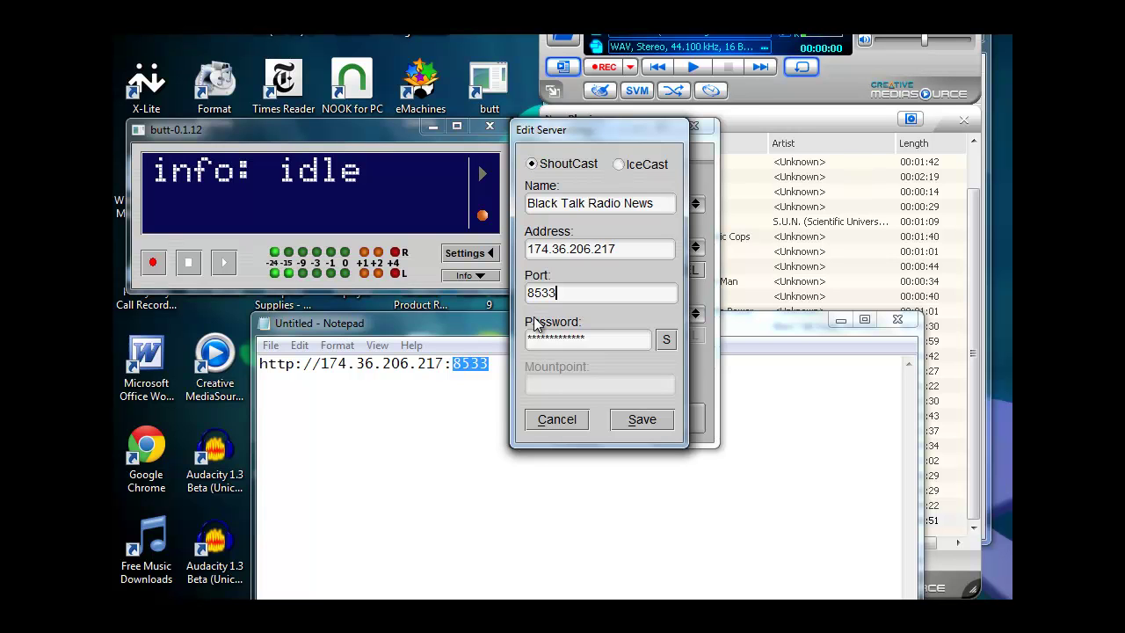
left_click(610, 338)
left_click(664, 417)
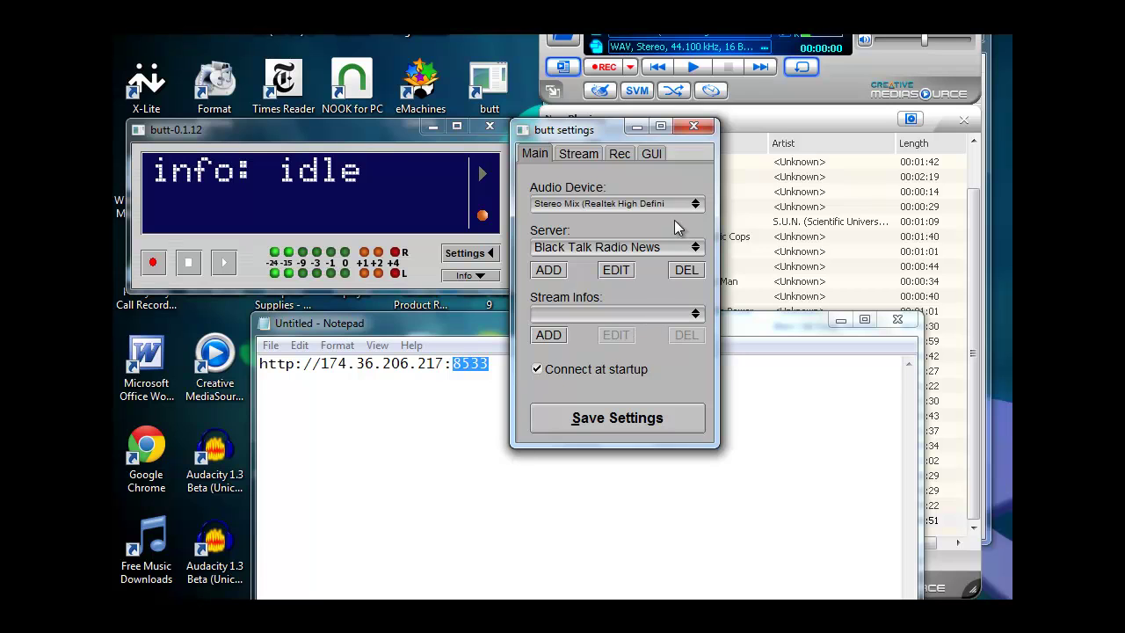
- Examine the stream settings and the list of available streaming bitrates
left_click(578, 152)
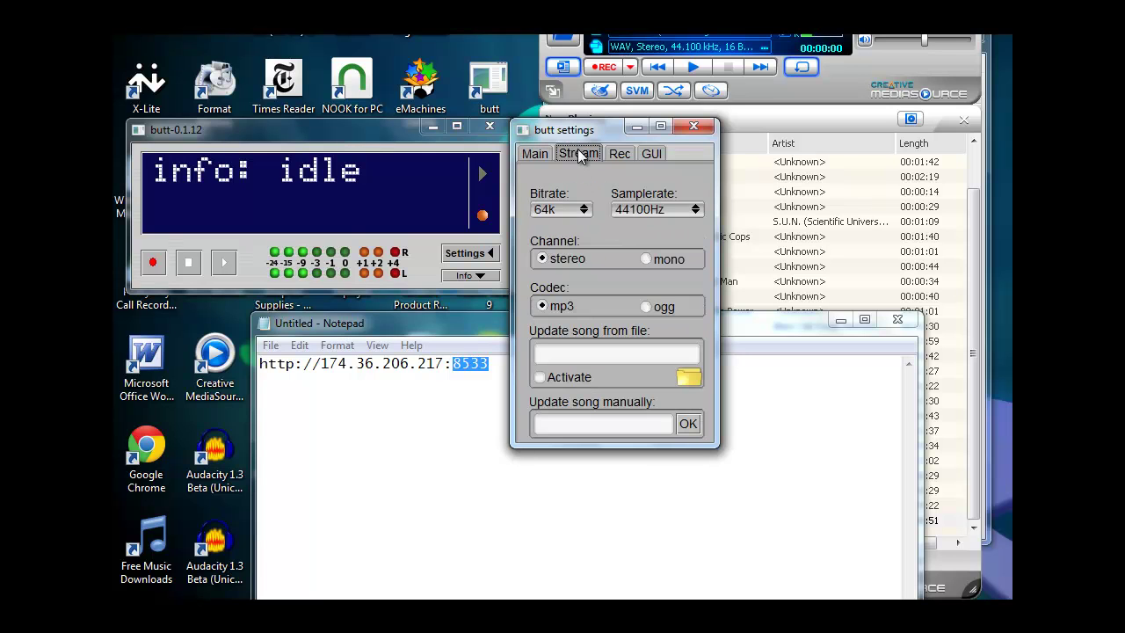
left_click(585, 211)
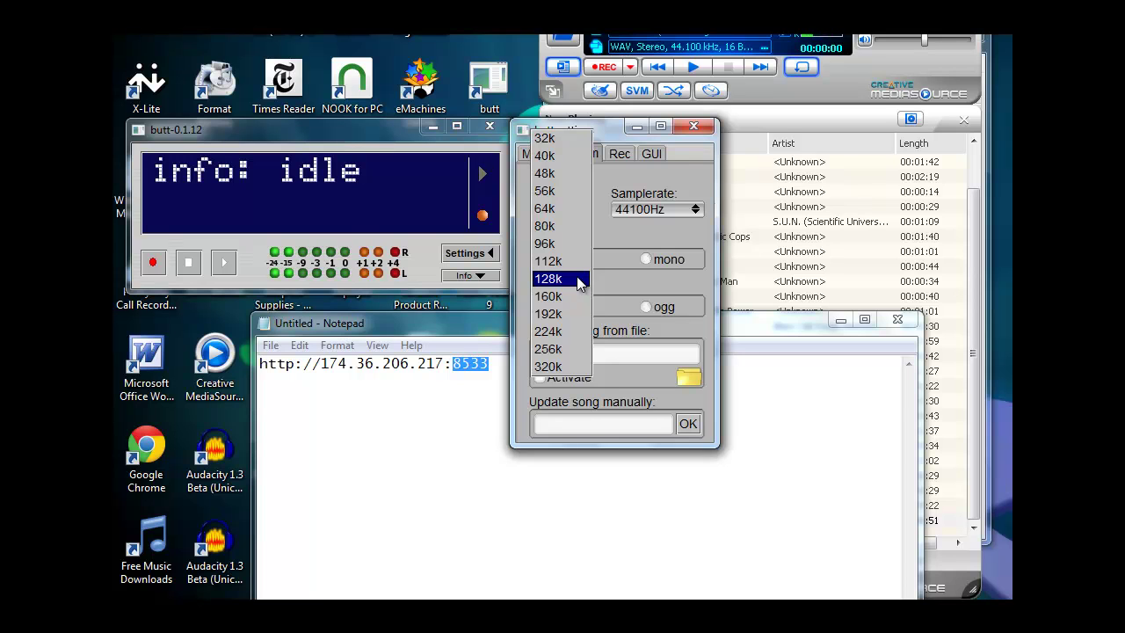
left_click(599, 219)
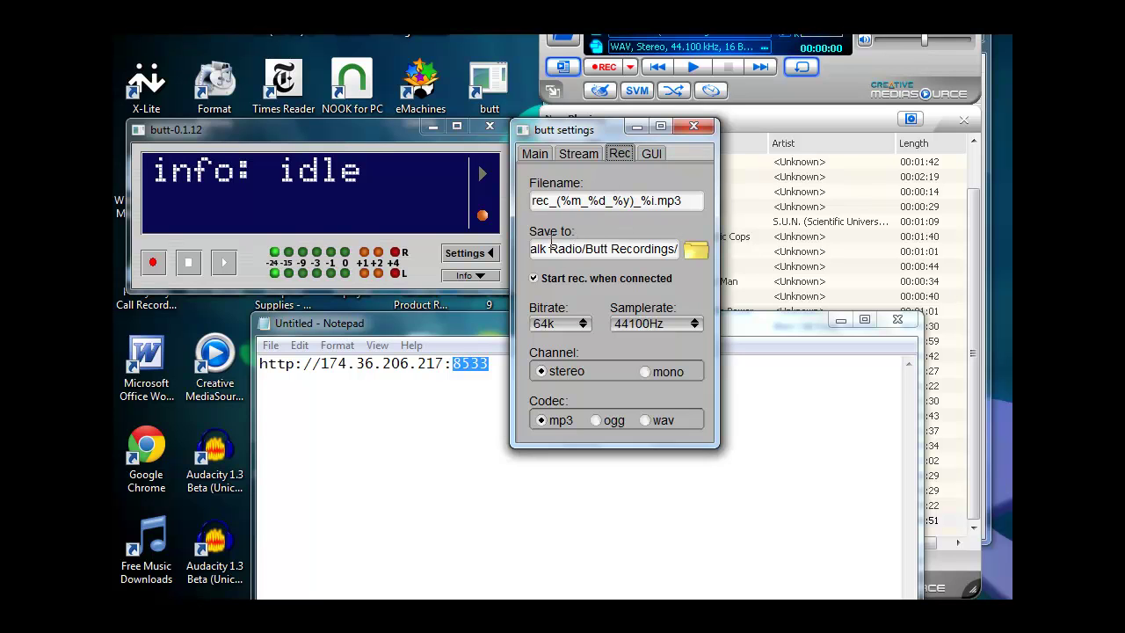
- Examine the recording settings, including the save folder chooser and the available recording bitrates
left_click(693, 252)
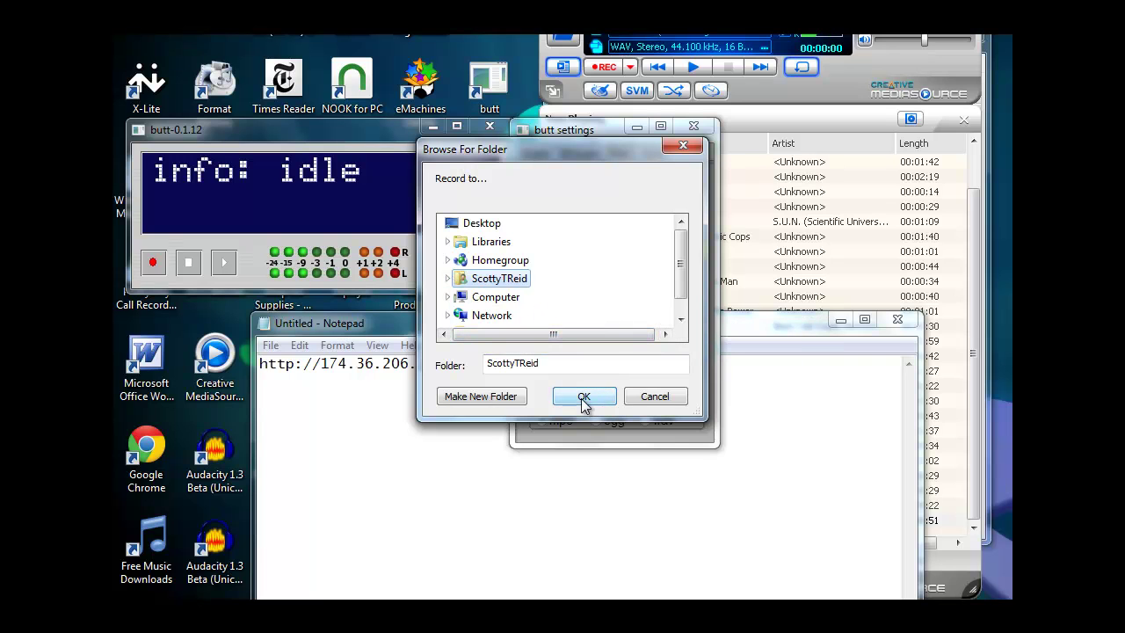
left_click(652, 396)
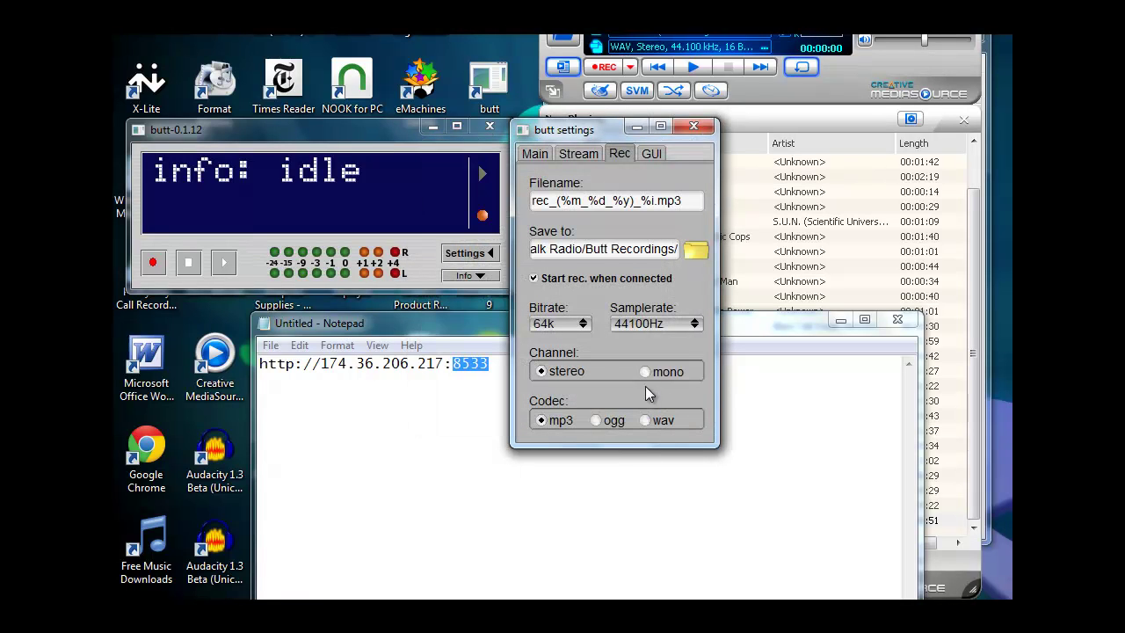
left_click(651, 249)
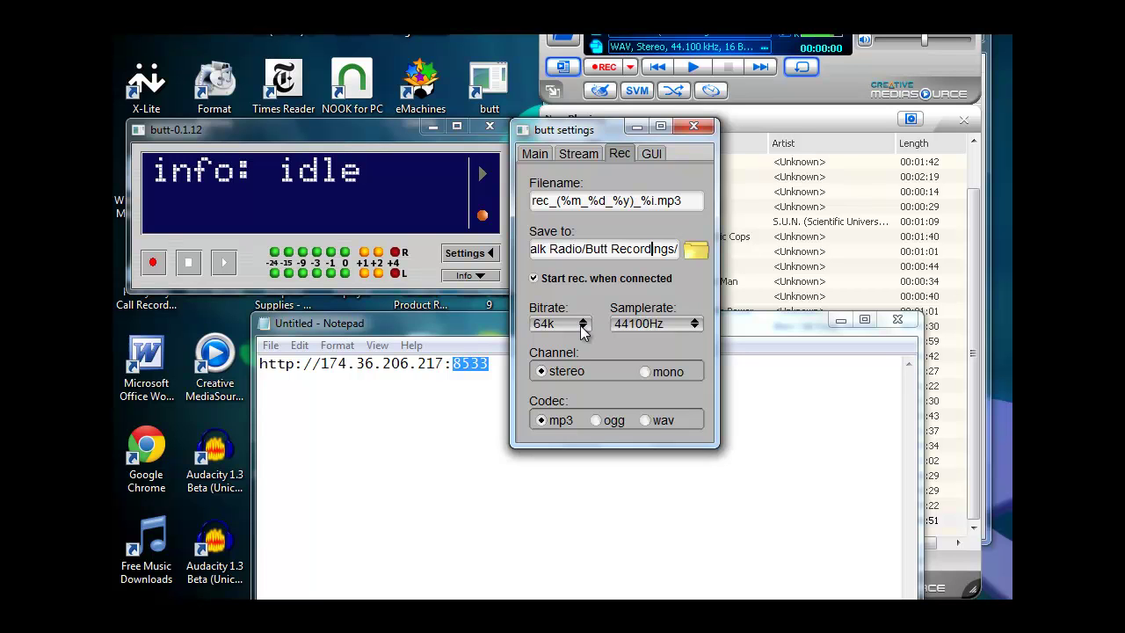
left_click(583, 153)
left_click(618, 153)
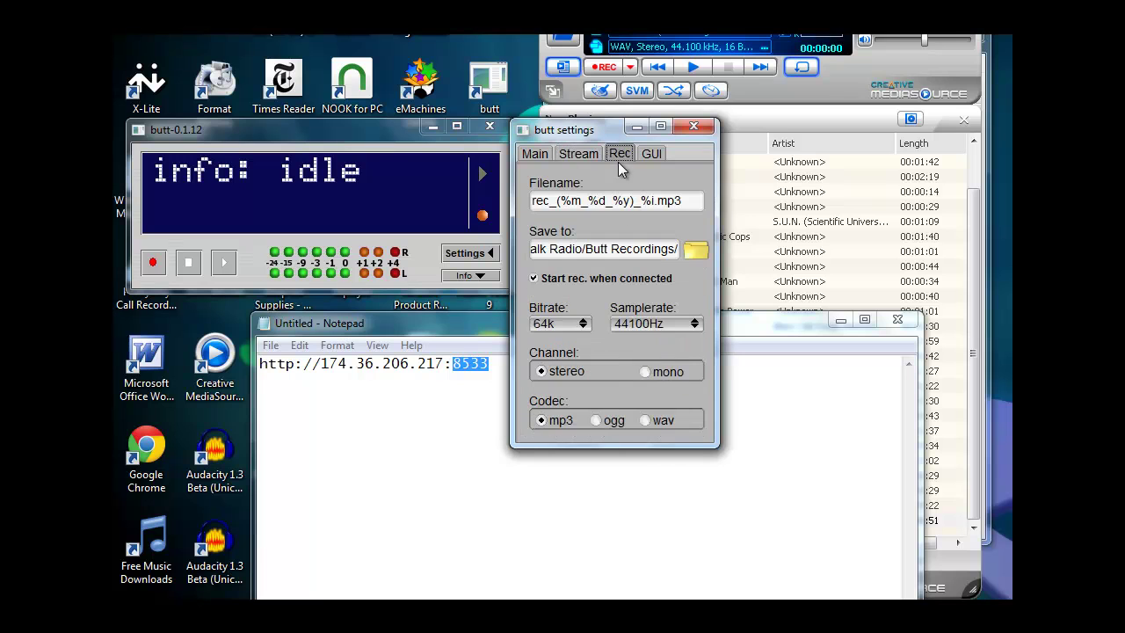
left_click(582, 325)
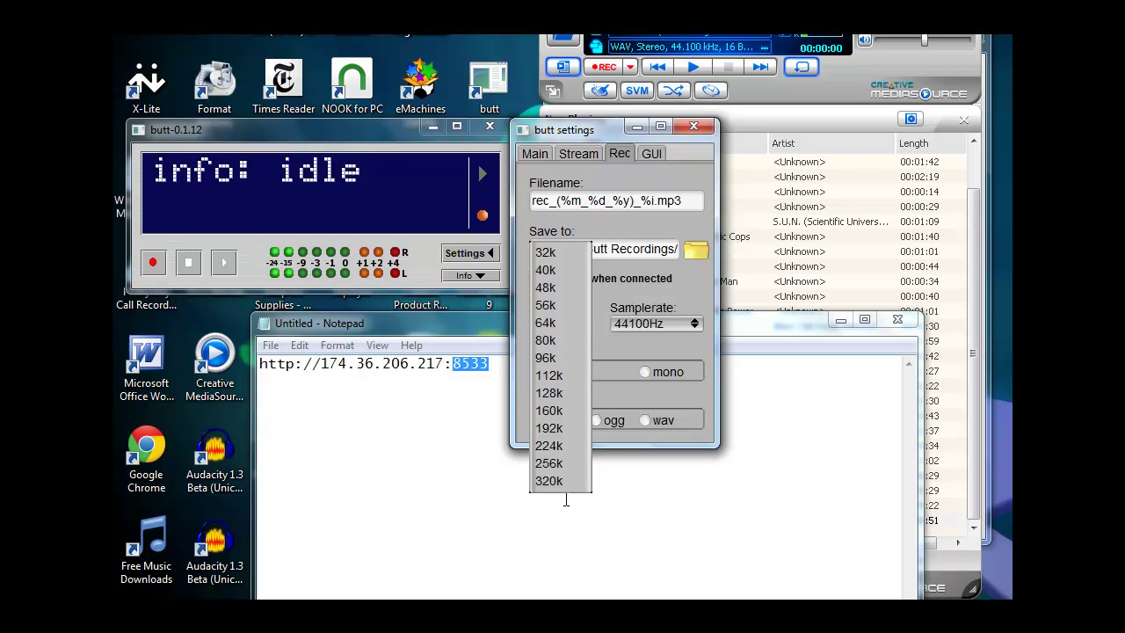
left_click(578, 325)
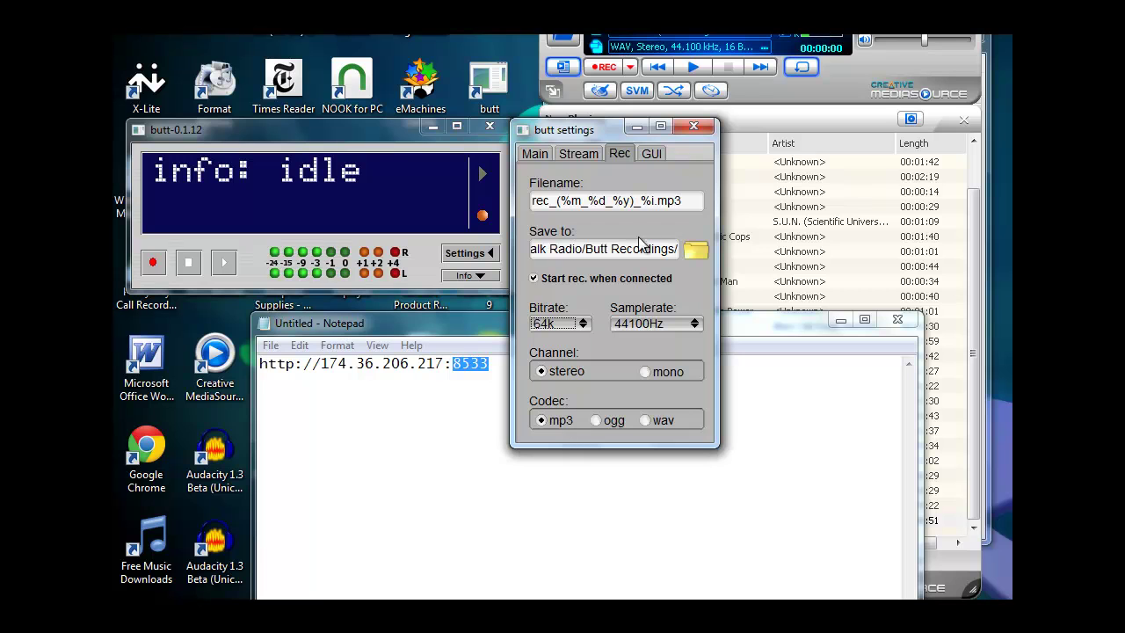
- Check the display colour and window options, and save the butt settings
left_click(649, 153)
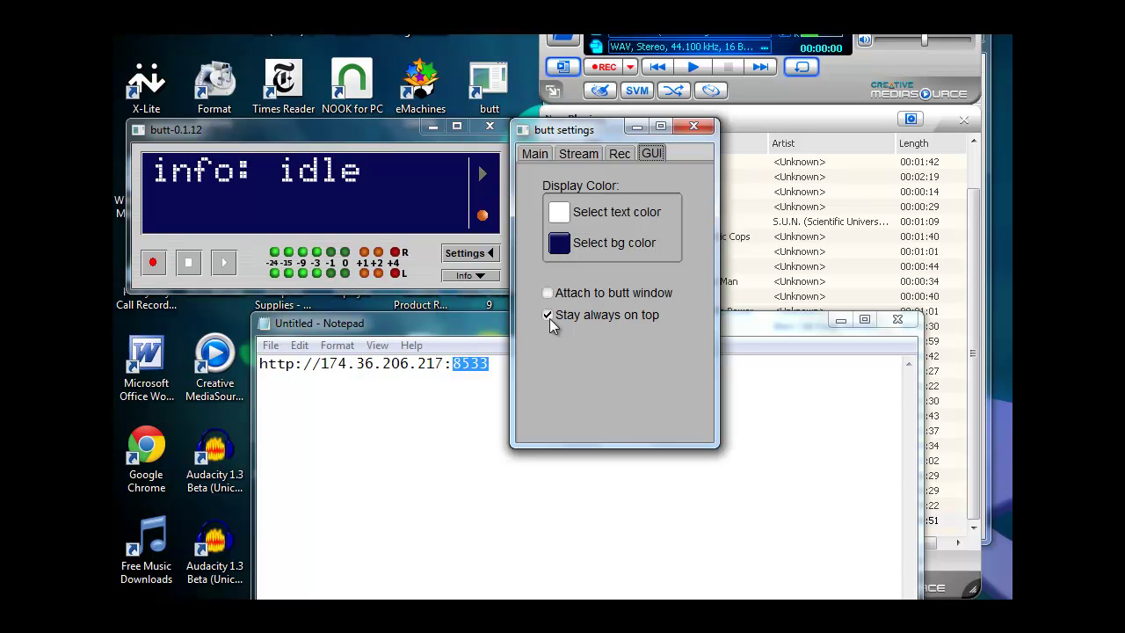
left_click(329, 130)
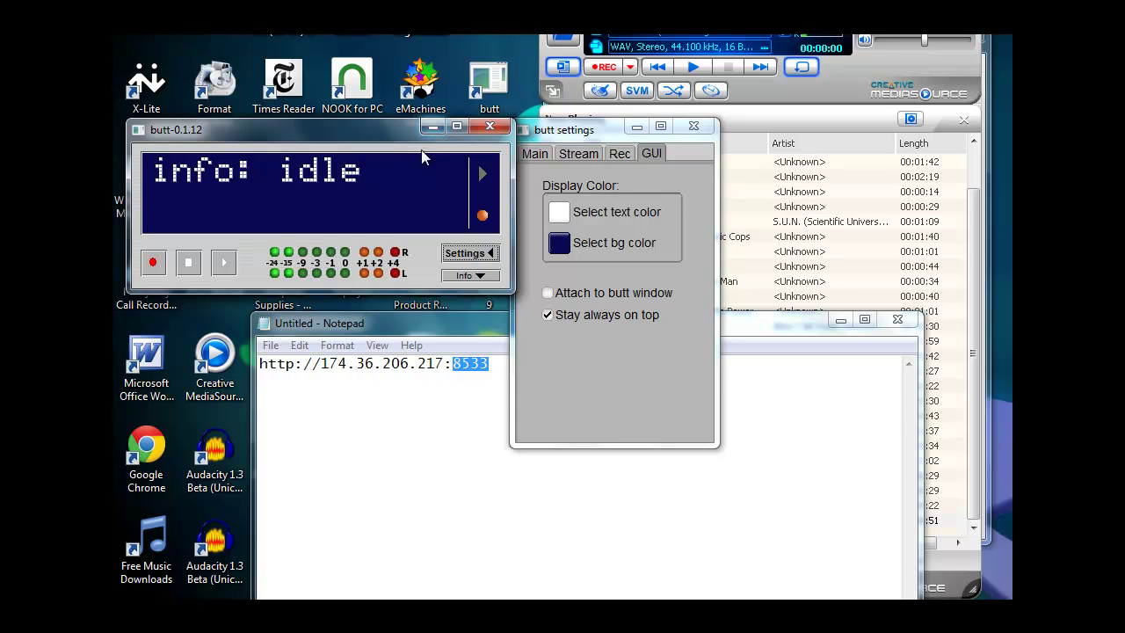
left_click(537, 151)
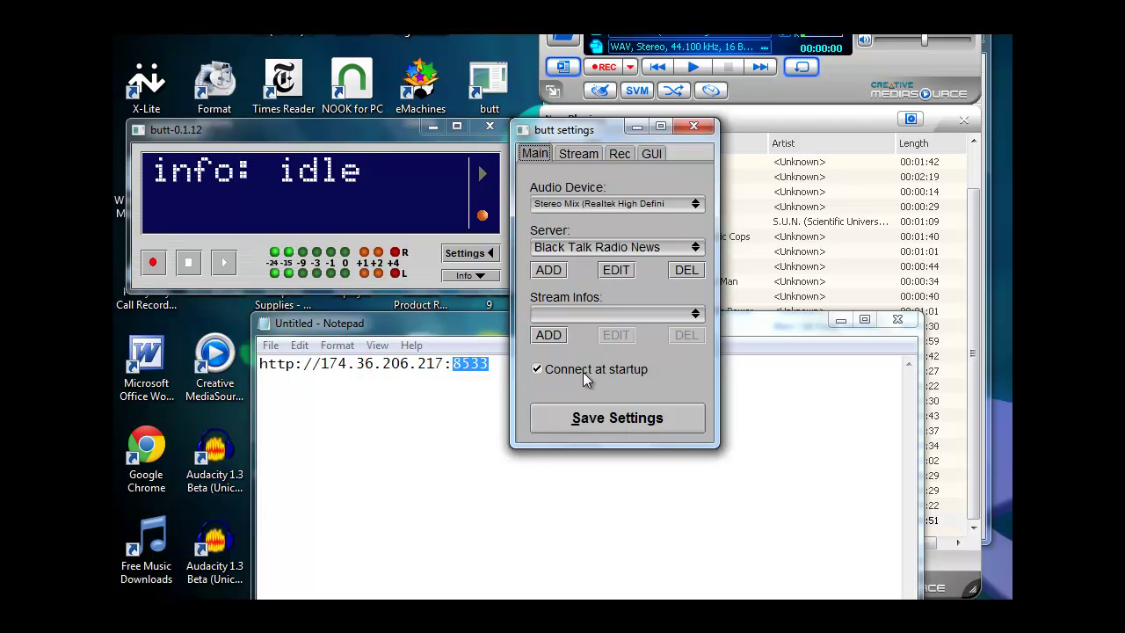
left_click(593, 423)
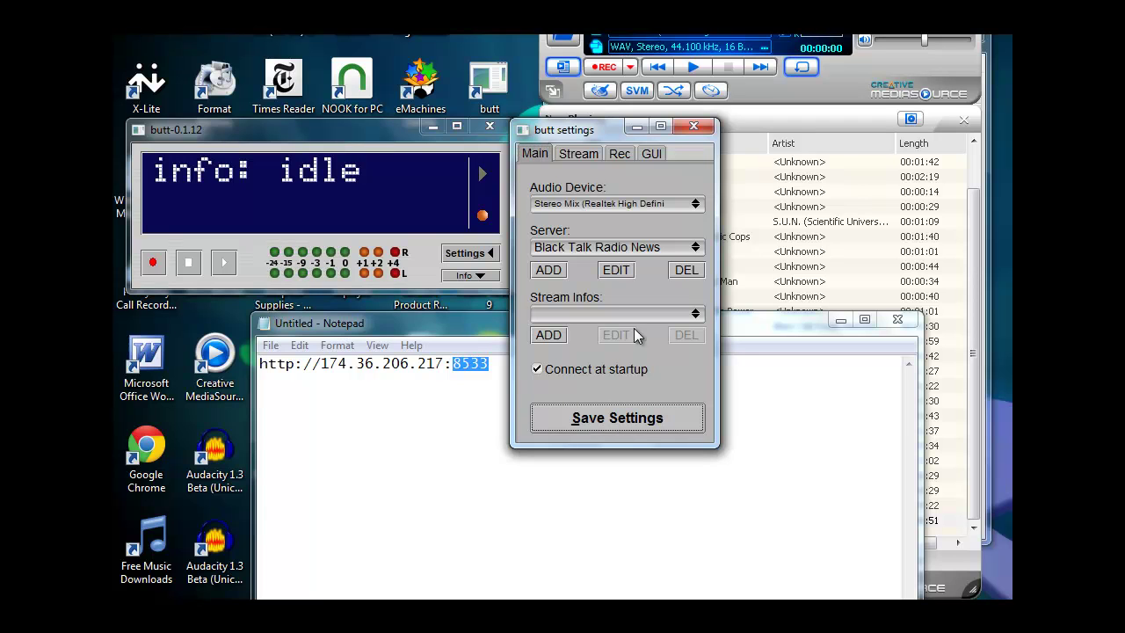
- Start the butt broadcast from the main window and play the track Politricks in Creative MediaSource
left_click(694, 127)
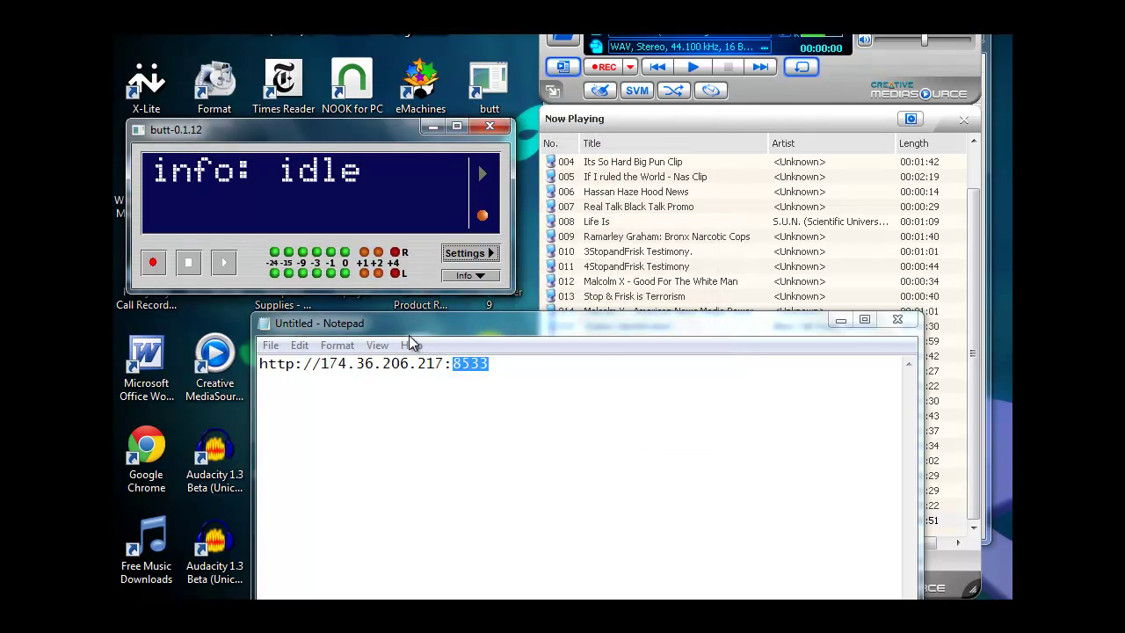
left_click(226, 264)
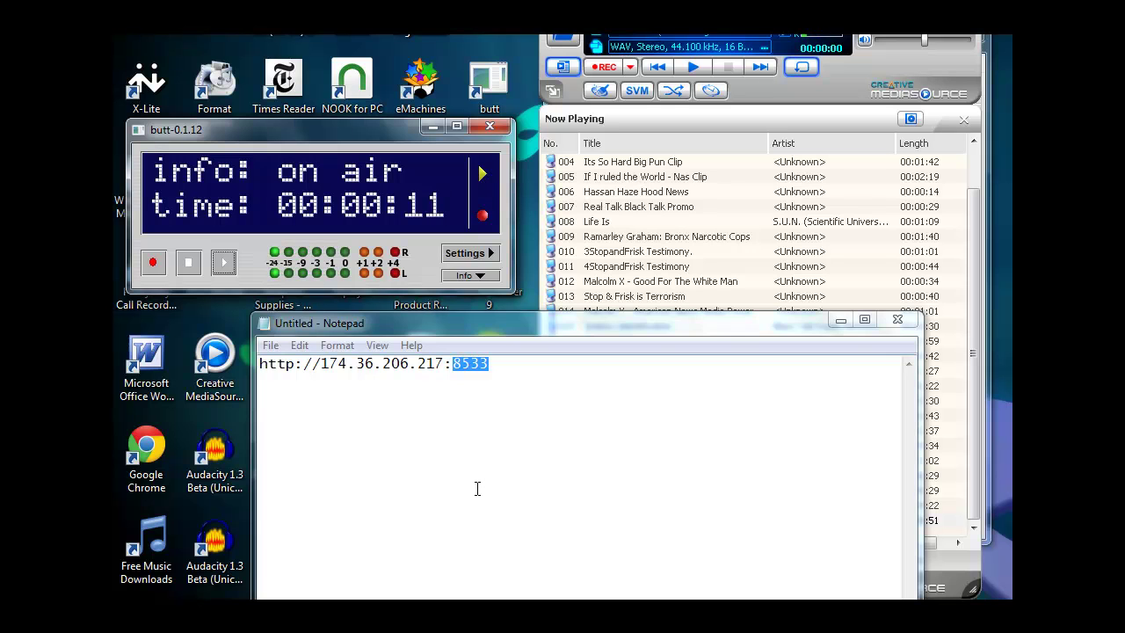
left_click(838, 100)
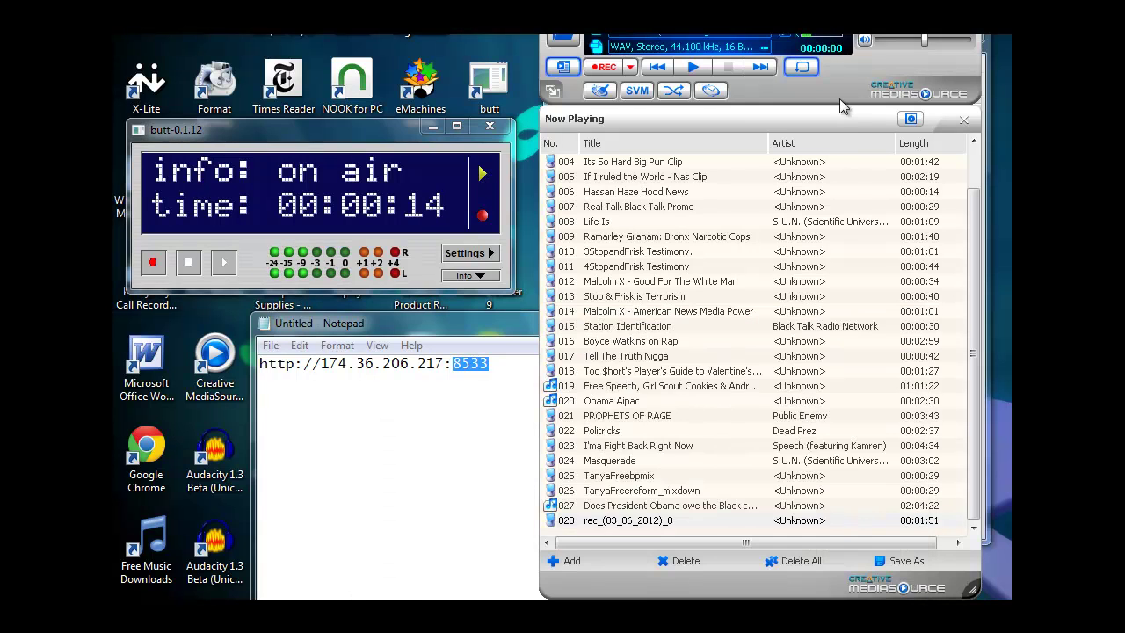
double_click(650, 431)
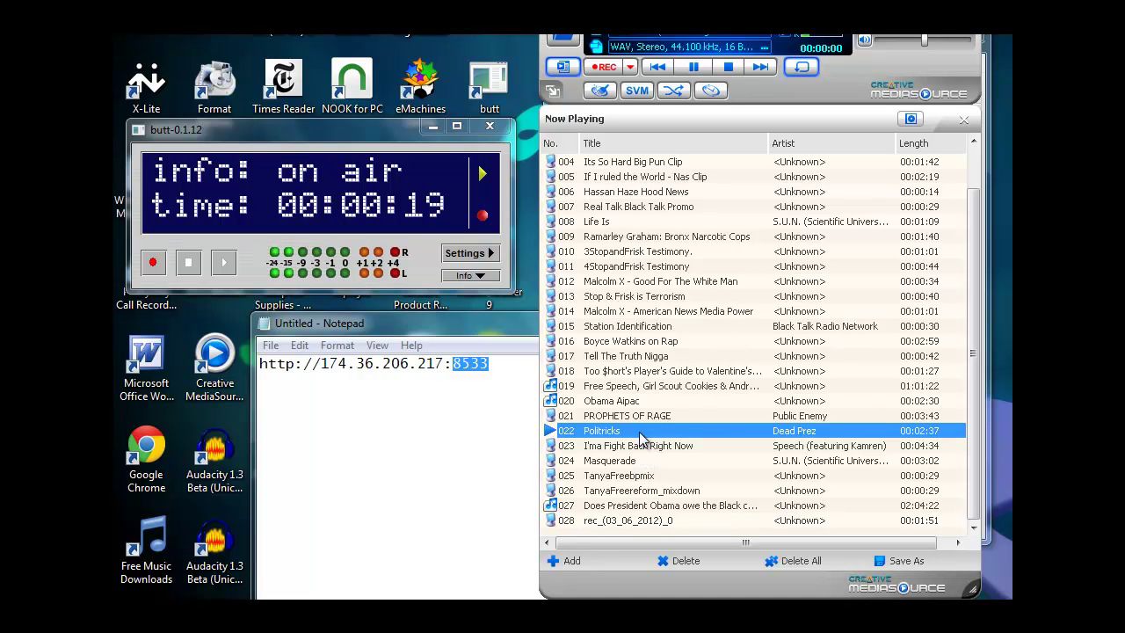
- Lower the player's volume to zero, raise it to about a third, and stop the track
left_click(924, 42)
left_click_drag(925, 44, 881, 45)
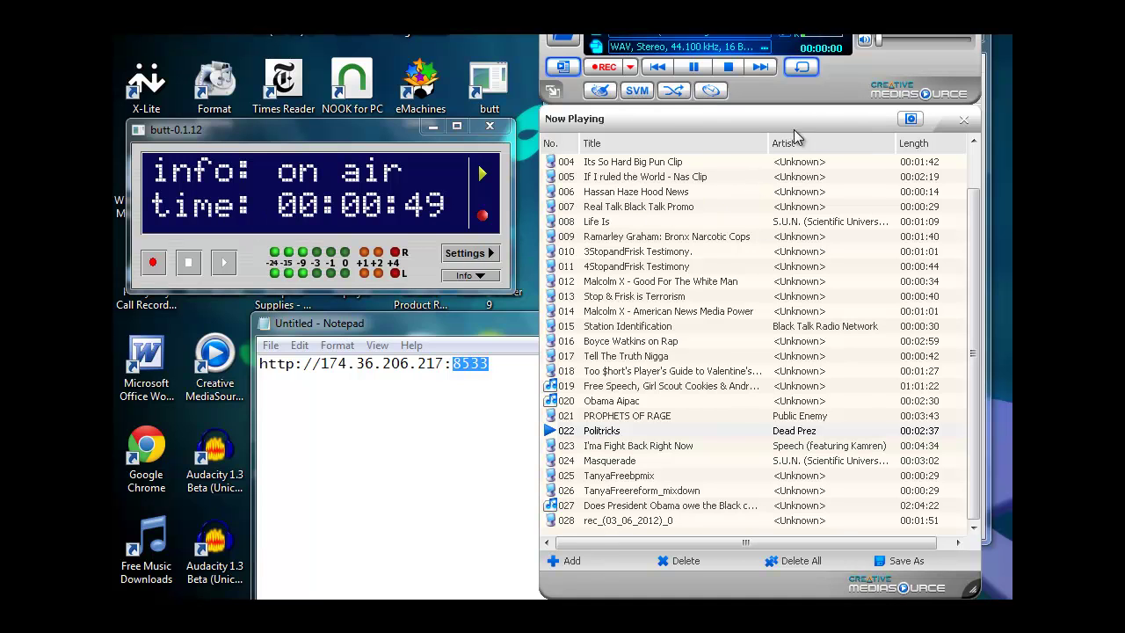
left_click_drag(877, 41, 906, 42)
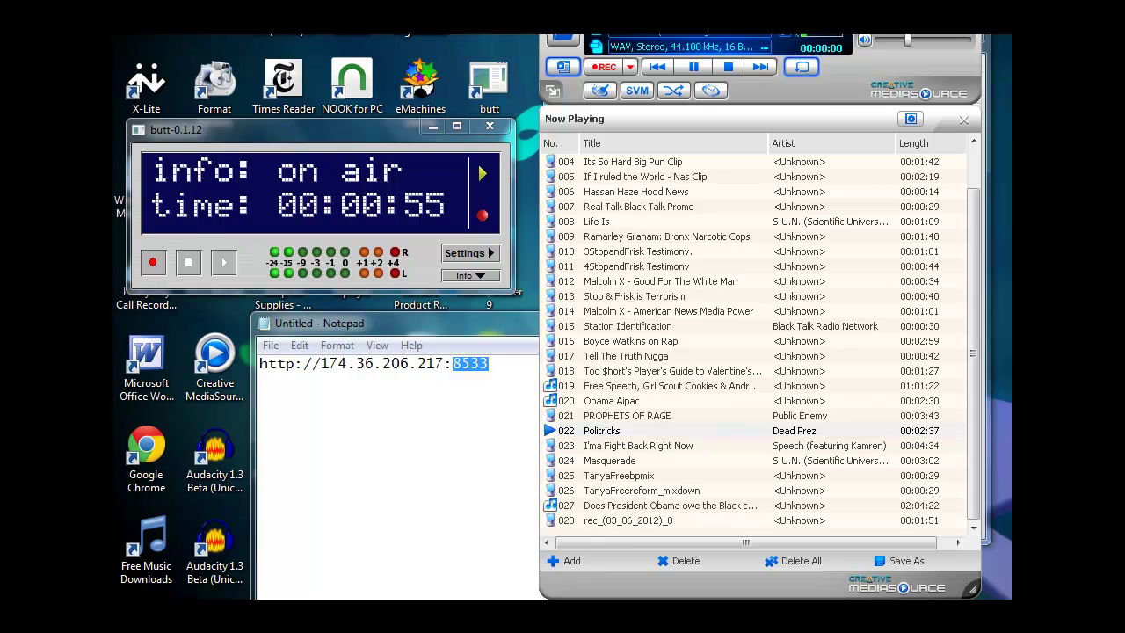
left_click_drag(846, 0, 841, 50)
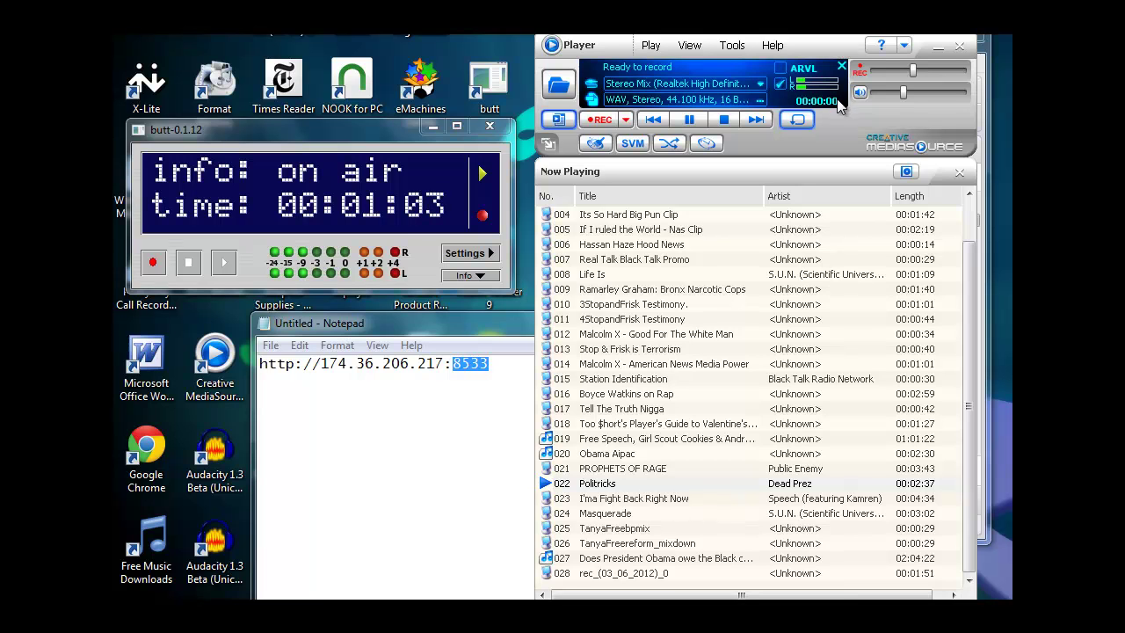
left_click(725, 123)
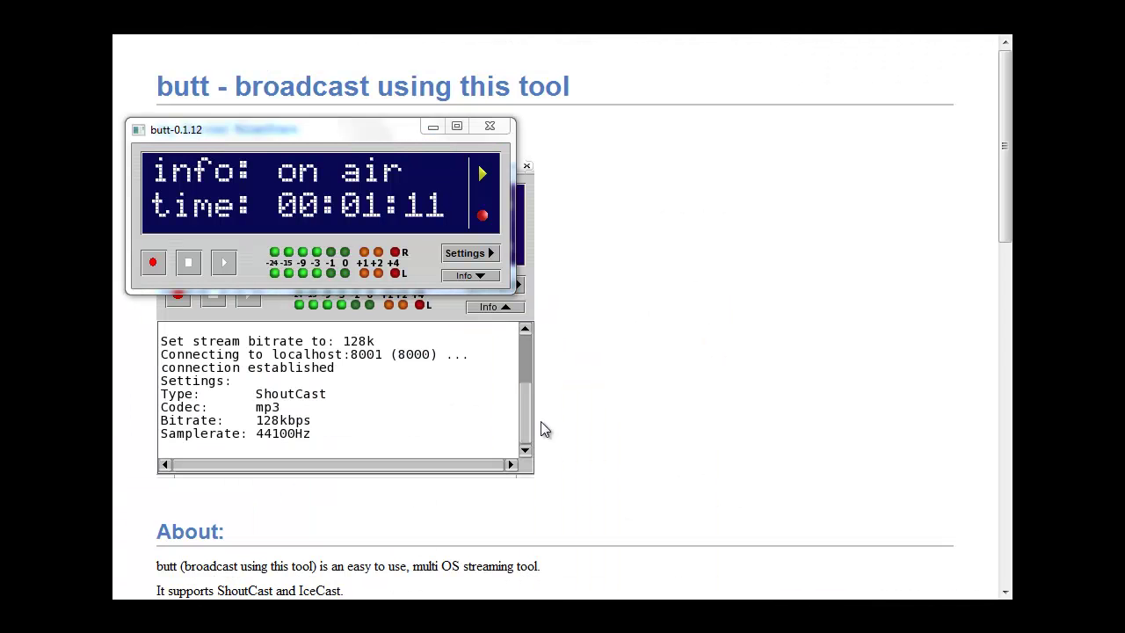
- In a new Chrome tab, open the Black Talk Radio Network site's featured show page for Black Talk Radio News
key("ctrl+t")
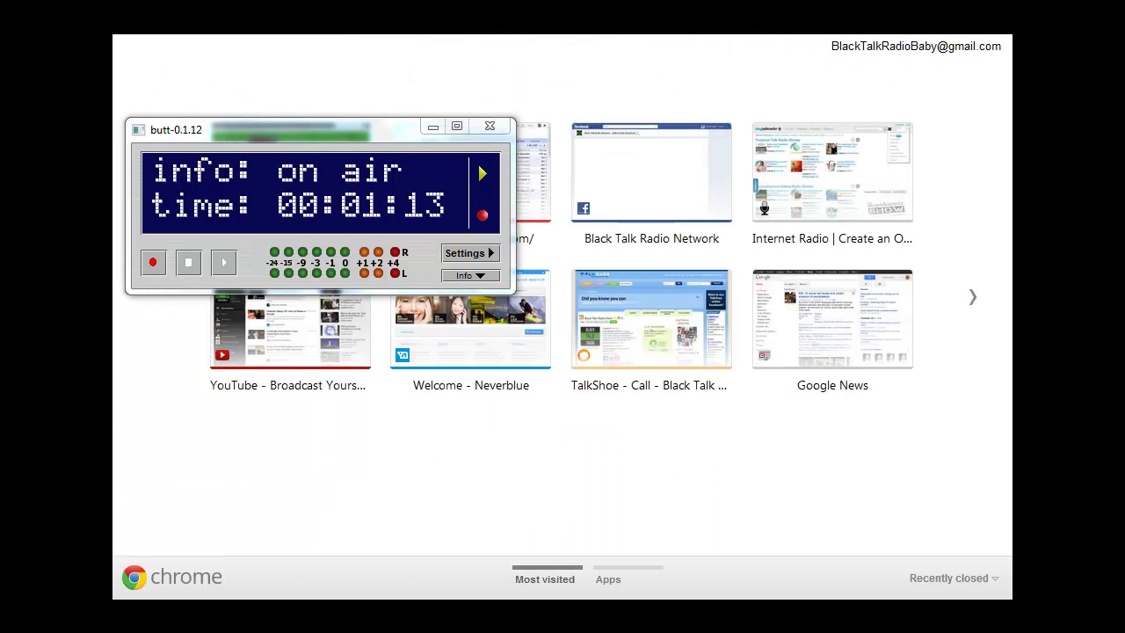
left_click(531, 175)
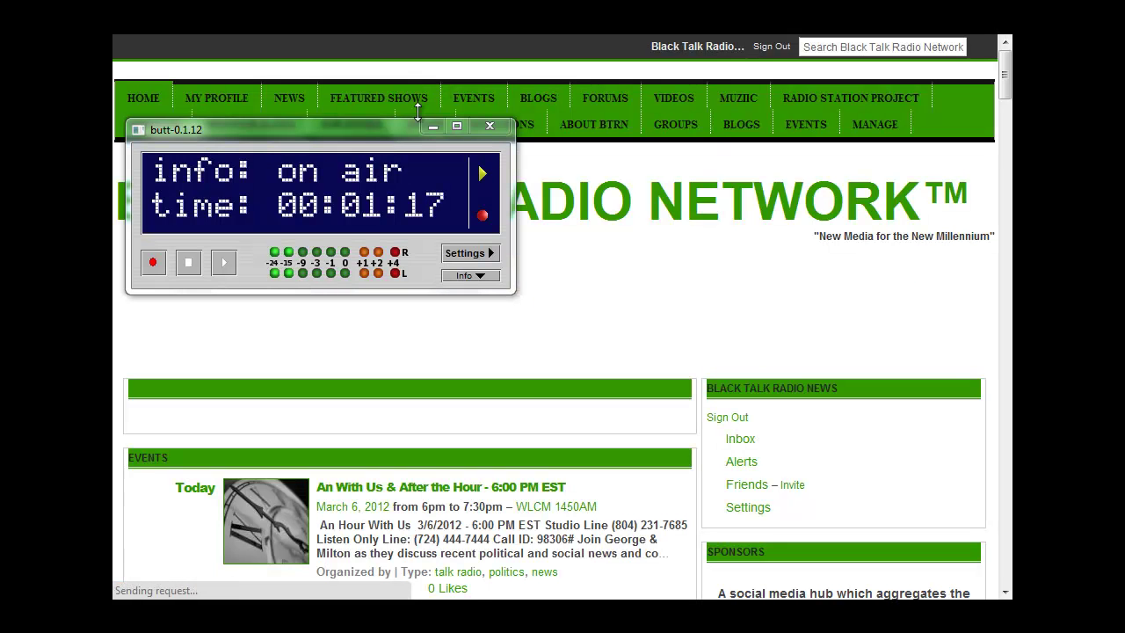
left_click(434, 128)
mouse_move(388, 98)
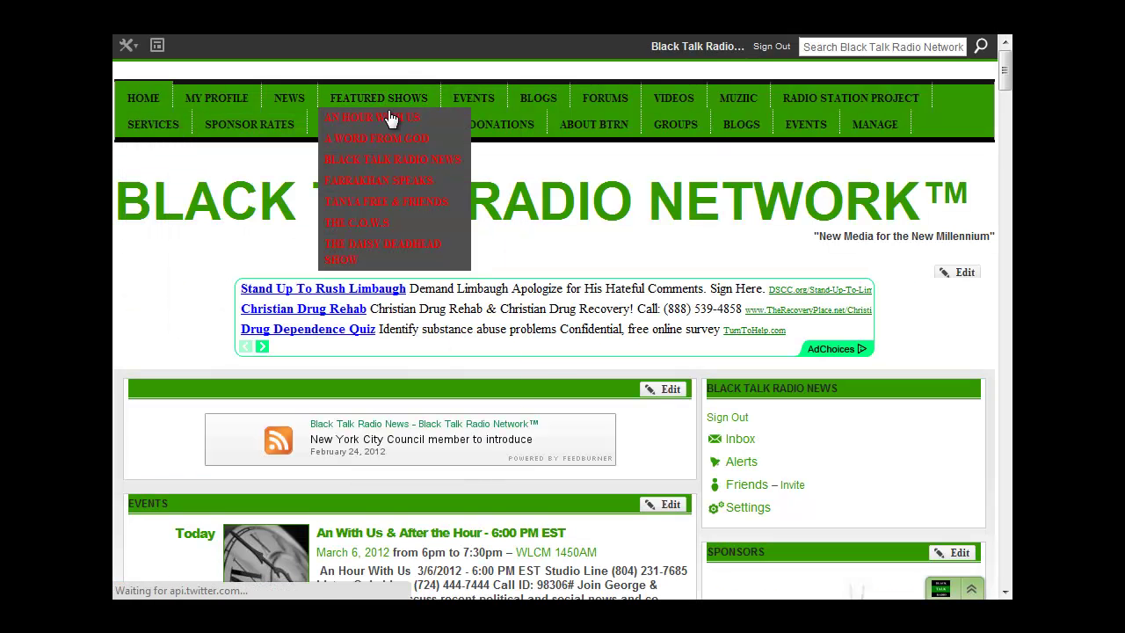
left_click(410, 158)
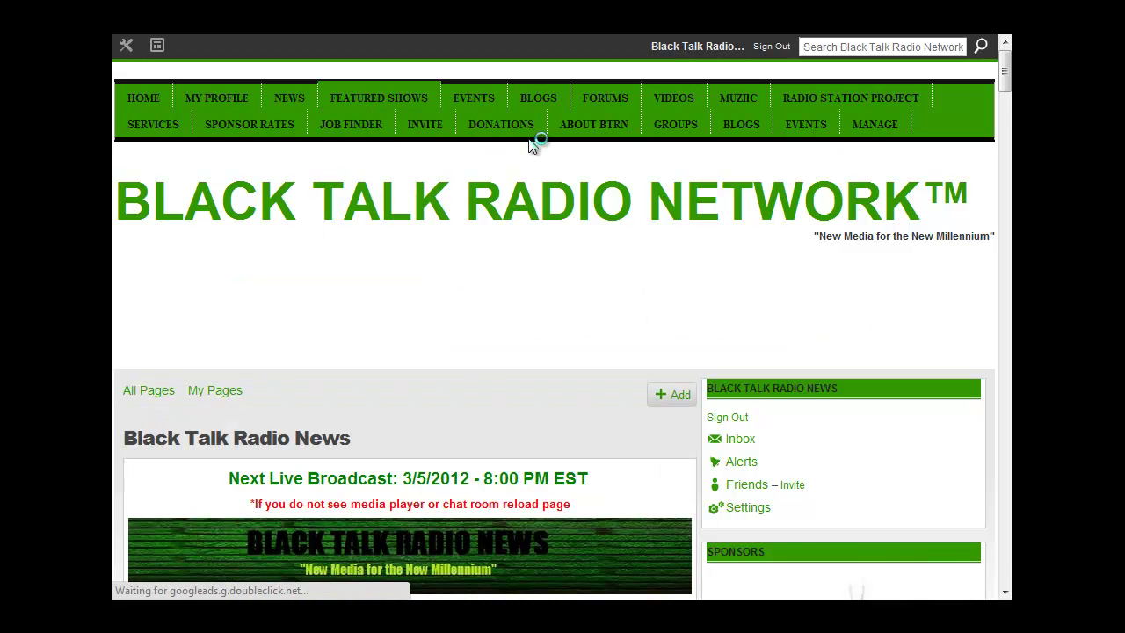
- Examine the show page's embedded stream player, other listening options and chat room
scroll(532, 145, "down", 4)
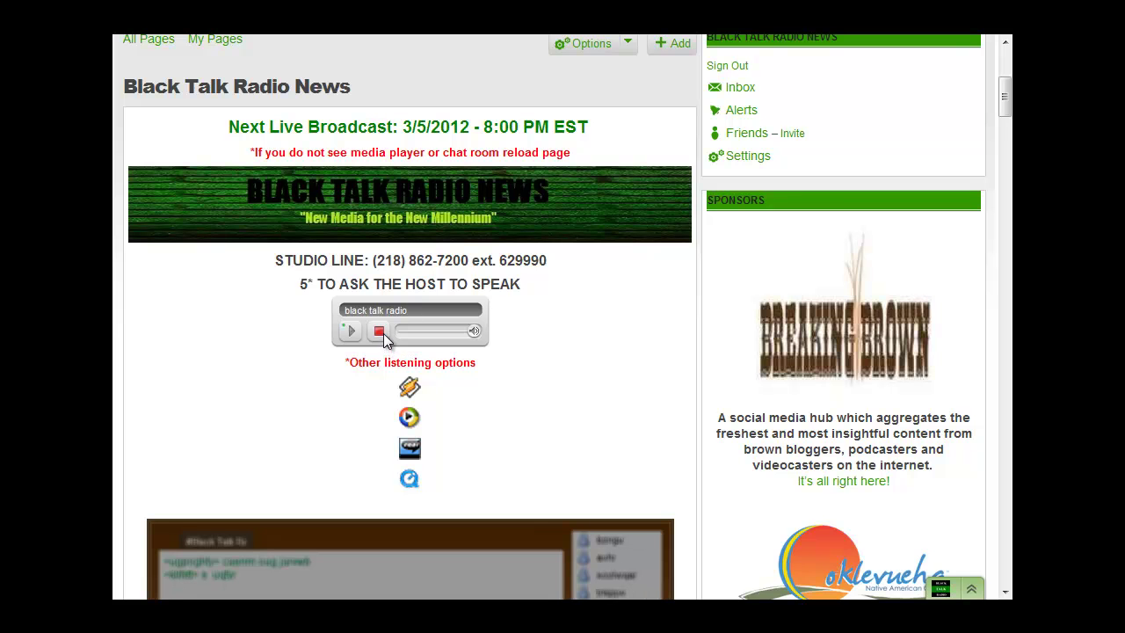
scroll(551, 362, "down", 5)
scroll(551, 360, "down", 3)
scroll(550, 355, "up", 8)
scroll(547, 354, "down", 1)
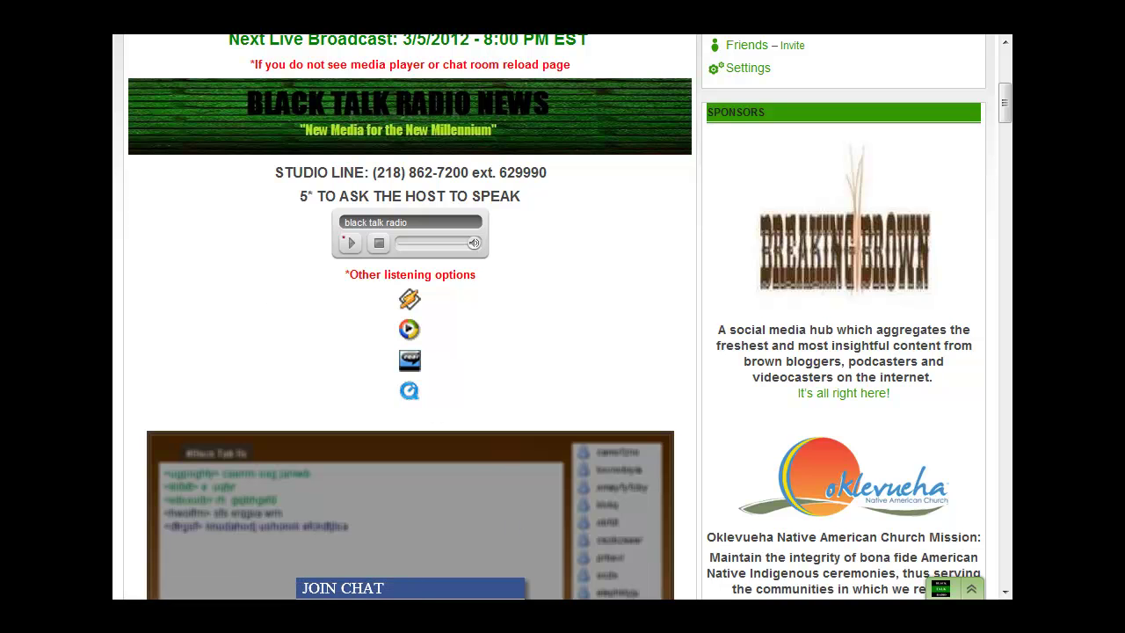
- Return to the butt website, minimise the butt window and look over the page
key("alt+Tab")
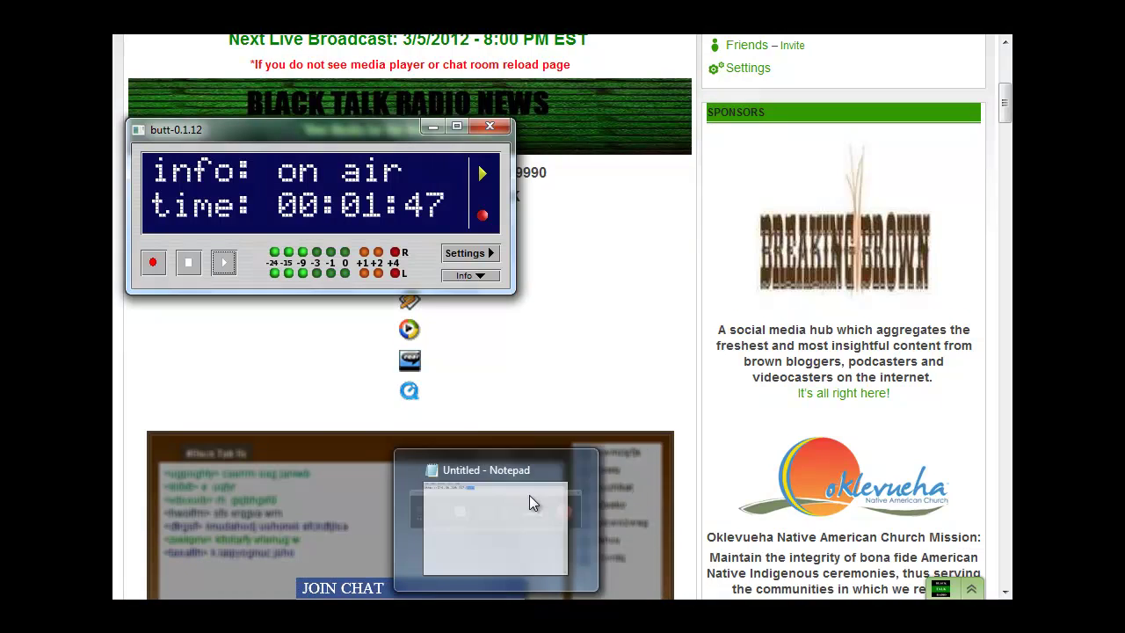
key("alt+Tab")
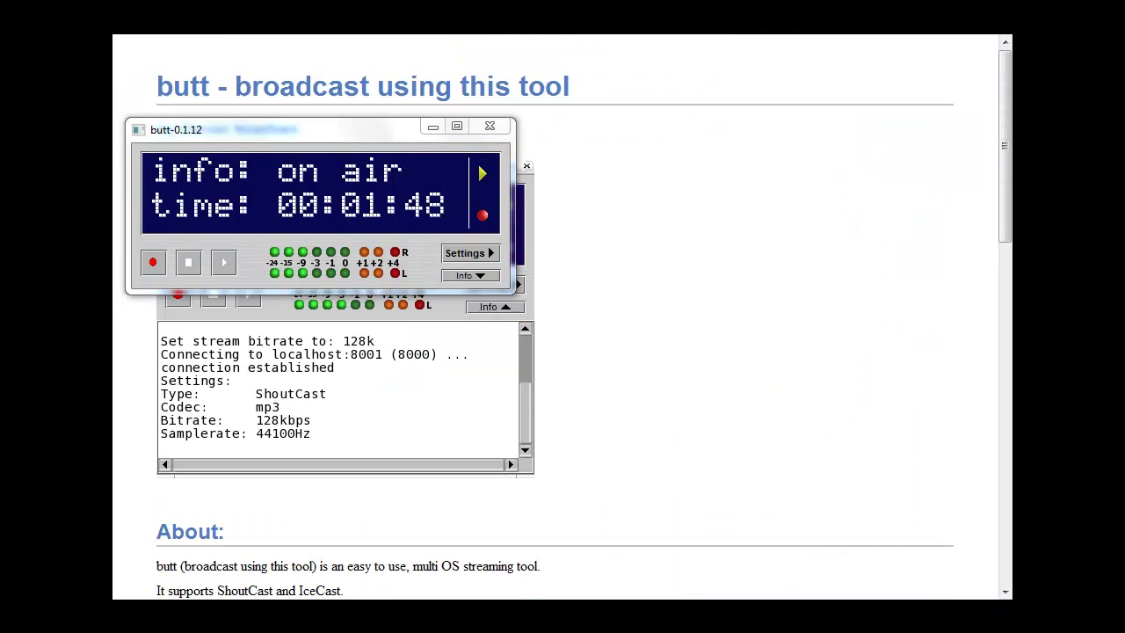
left_click(434, 126)
scroll(665, 243, "down", 2)
scroll(667, 244, "up", 2)
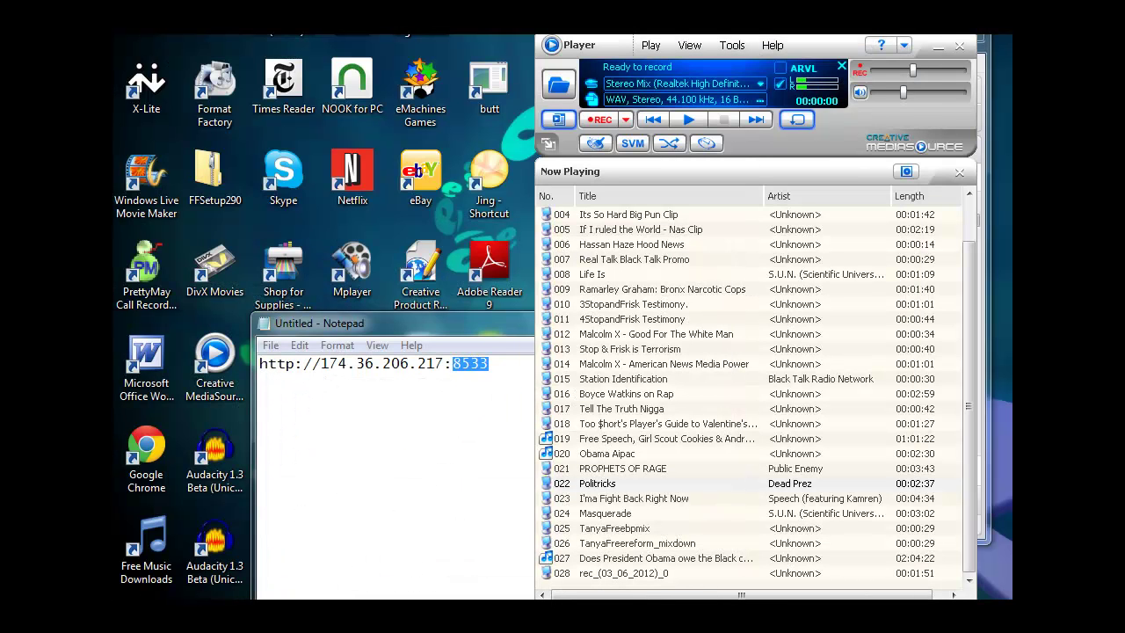
- Switch to Skype, bring butt back into view beside it, and search the contacts for "echo"
key("alt+Tab")
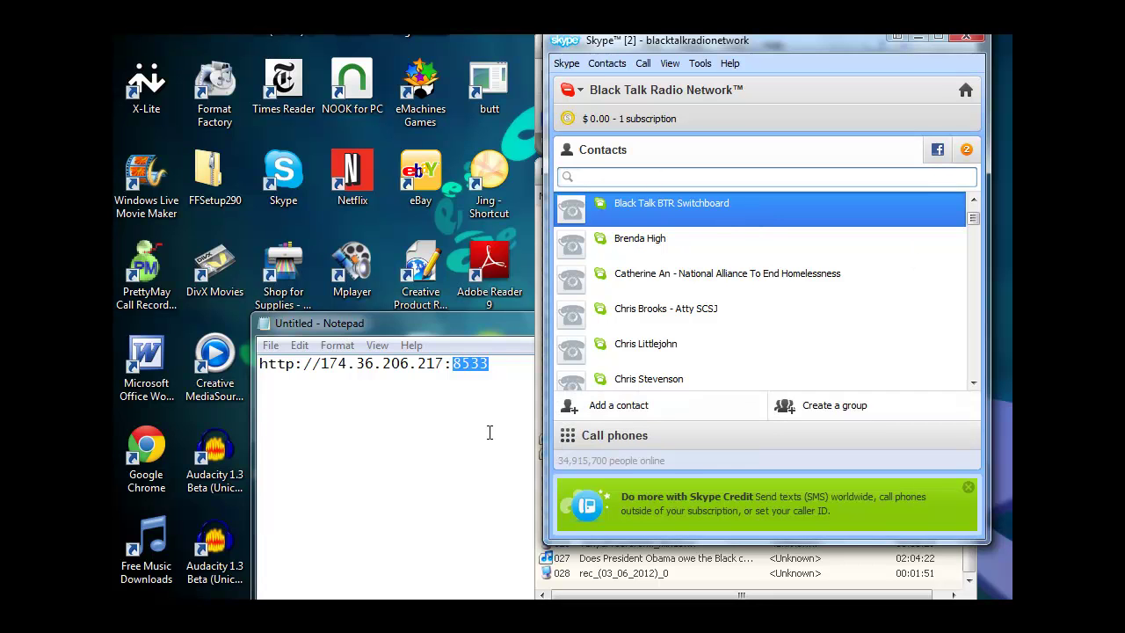
key("alt+Tab")
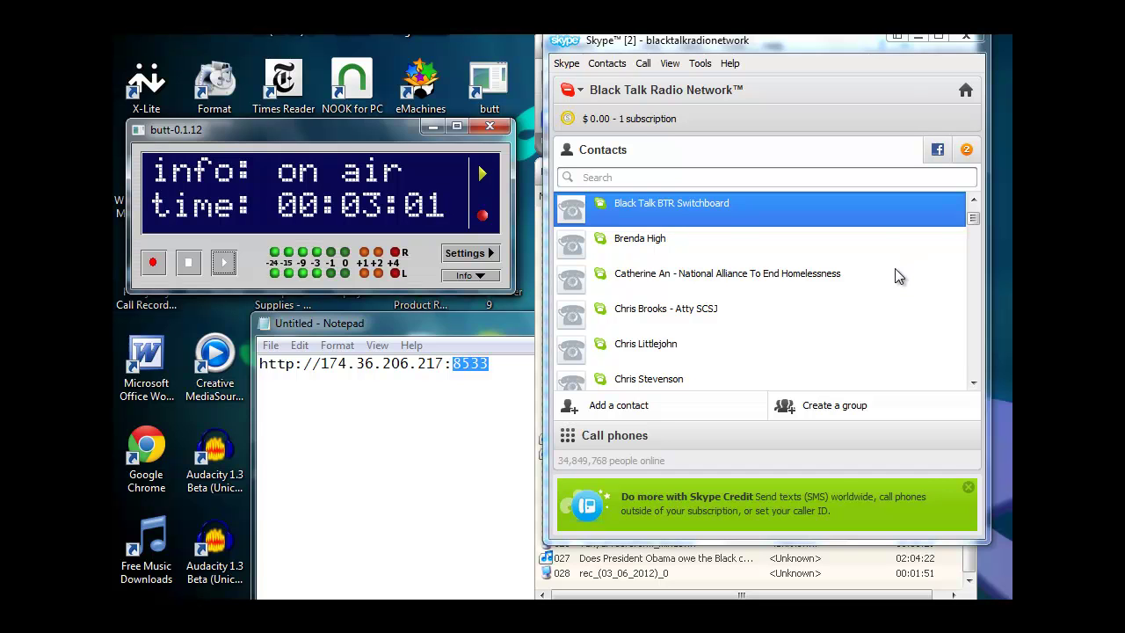
left_click(685, 178)
type("e")
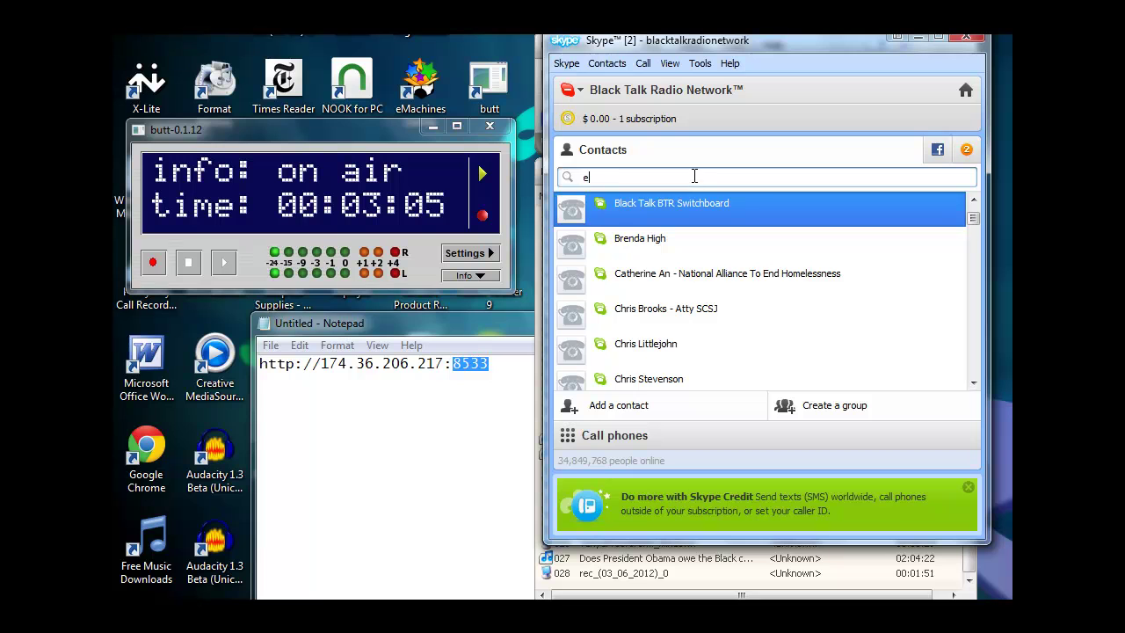
type("cho")
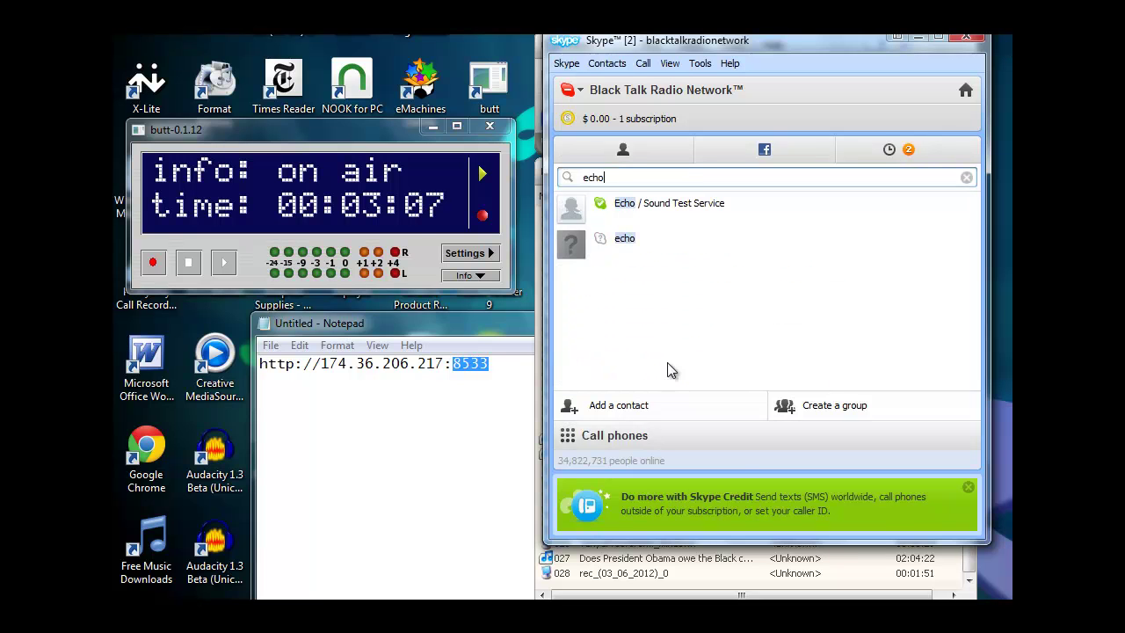
- Place a test call to Echo / Sound Test Service, hang up, and close the conversation
double_click(660, 211)
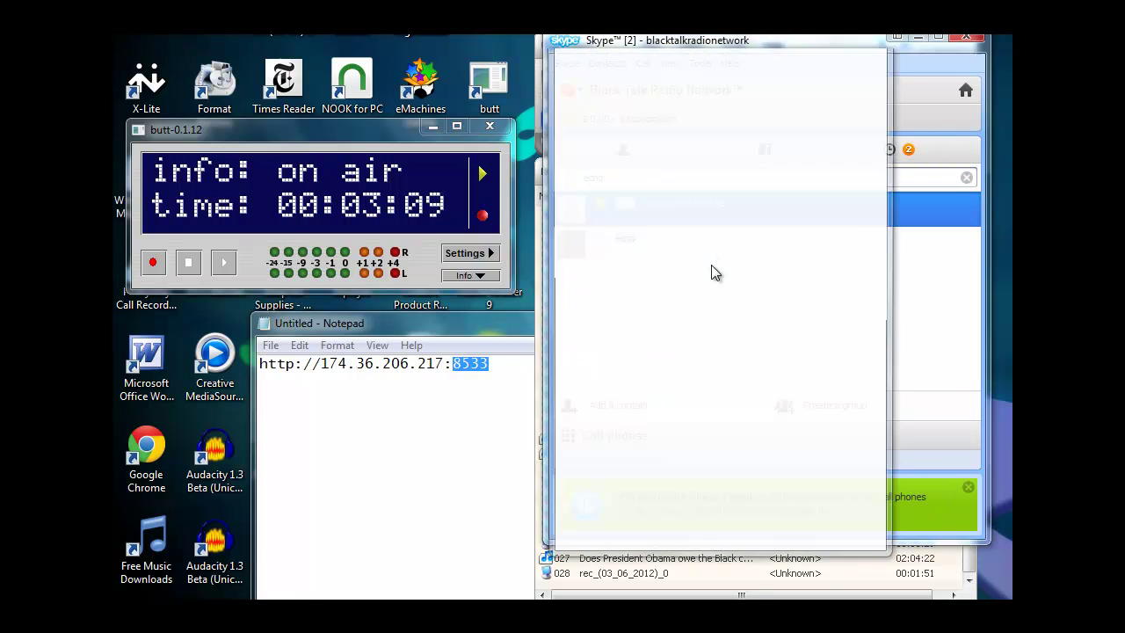
left_click(603, 239)
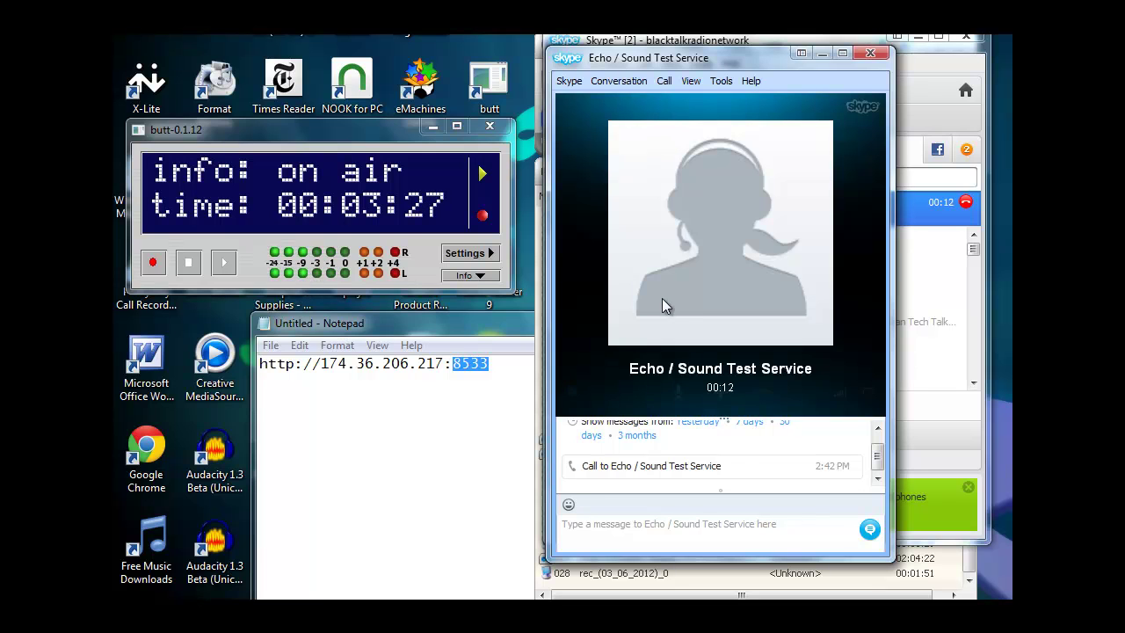
mouse_move(670, 274)
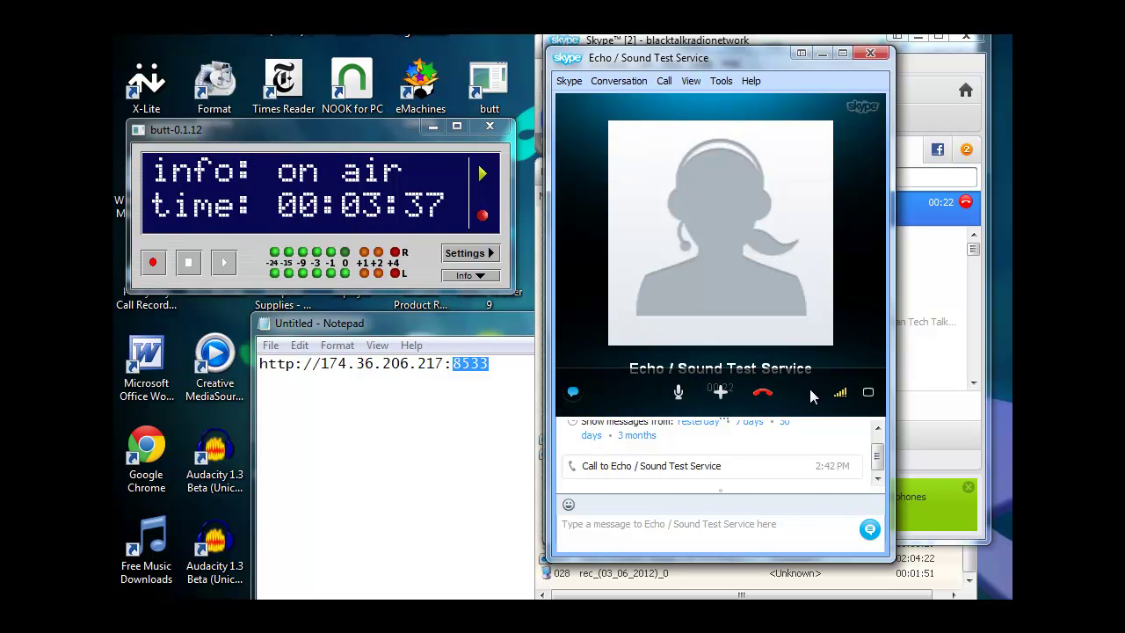
left_click(770, 395)
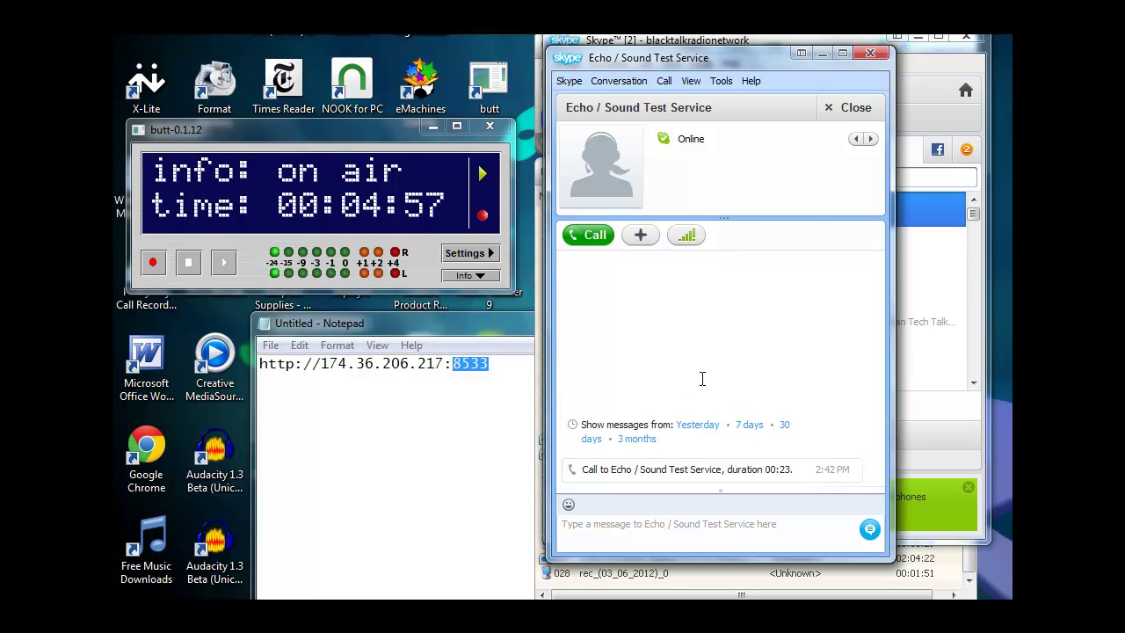
left_click(849, 108)
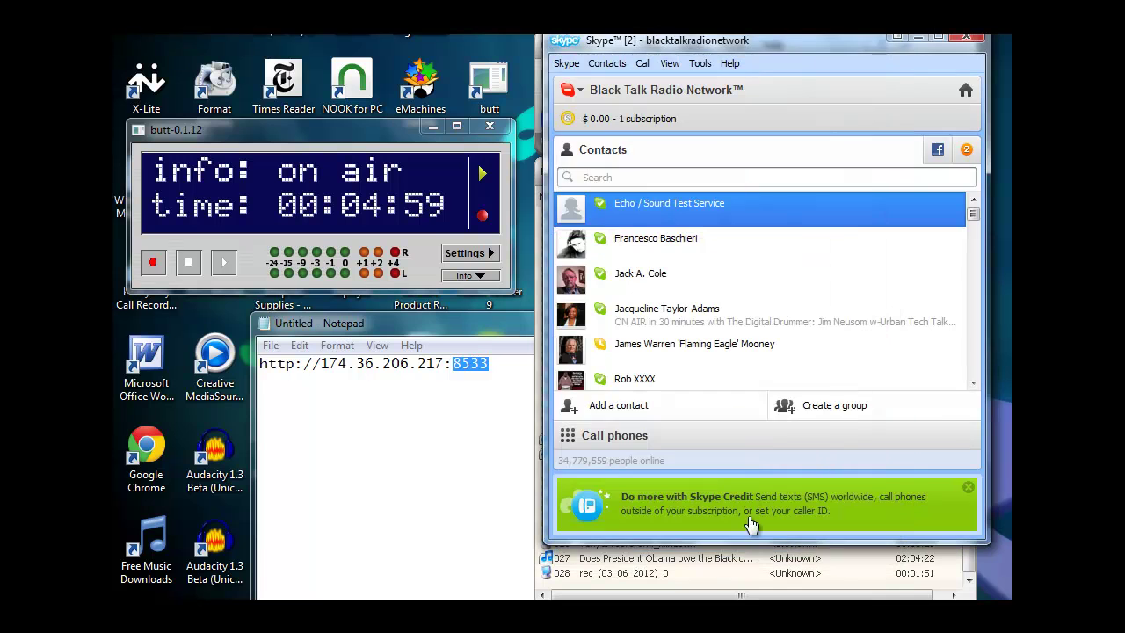